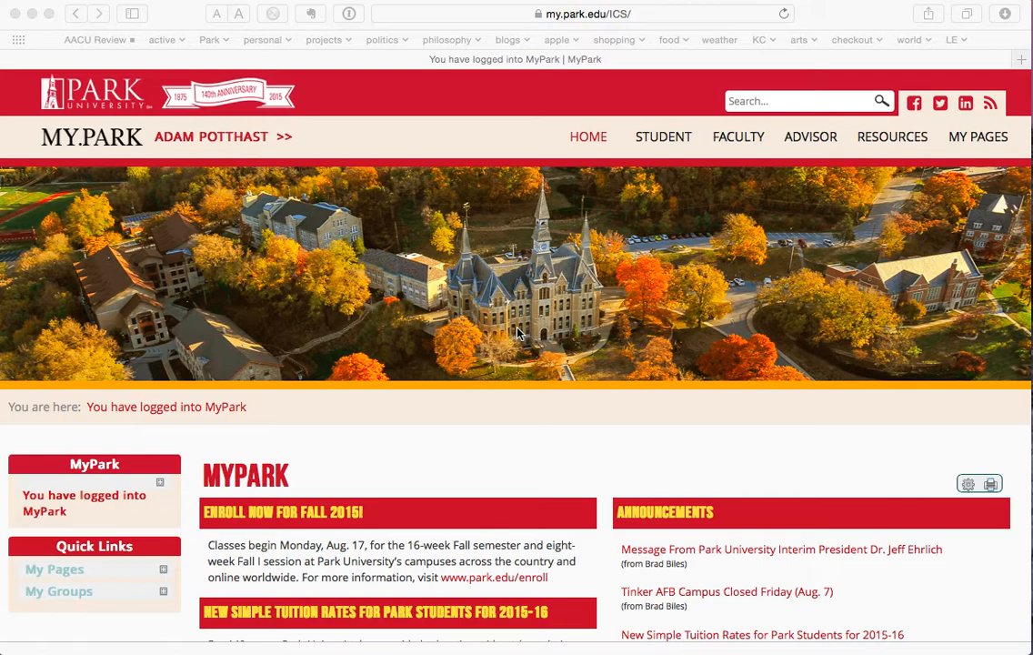
- Go to the Faculty section and scroll down to the Faculty Advising Tools
click(739, 143)
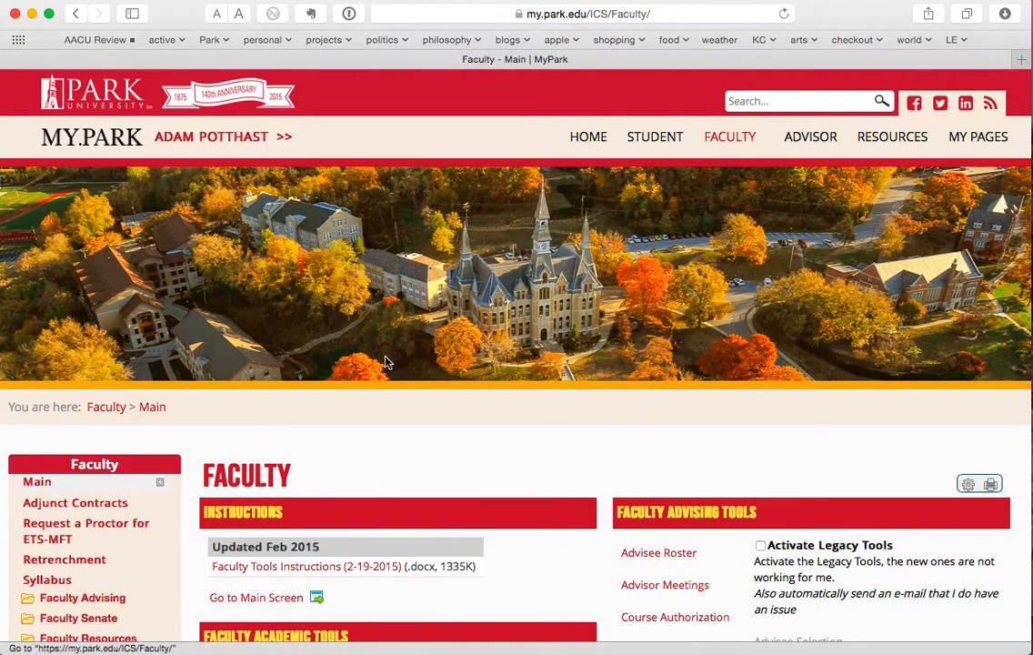
scroll(383, 475, down, 5)
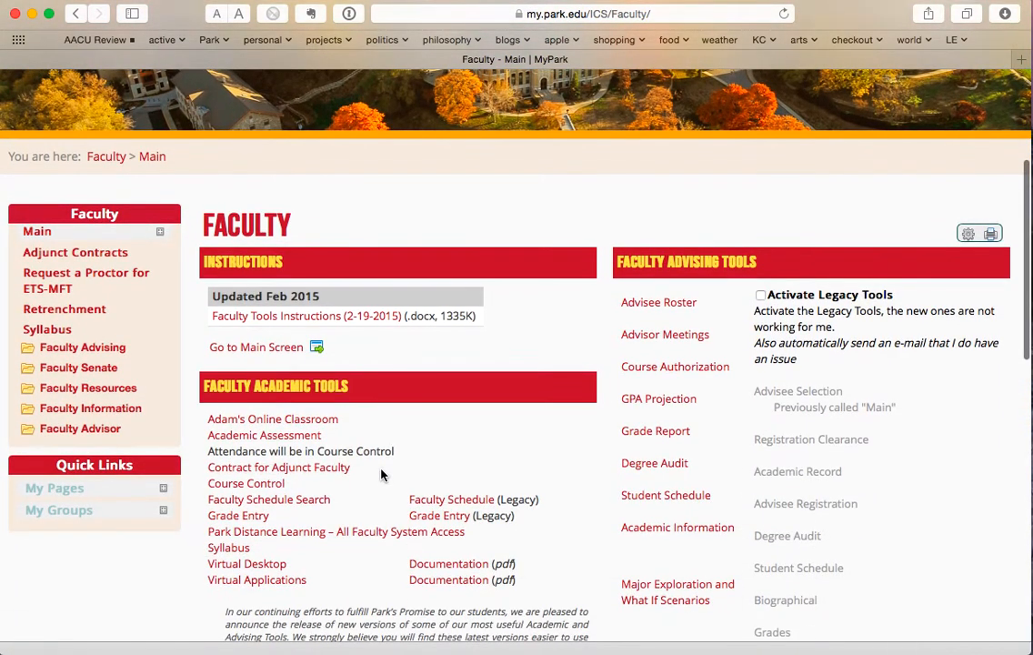
scroll(383, 475, down, 2)
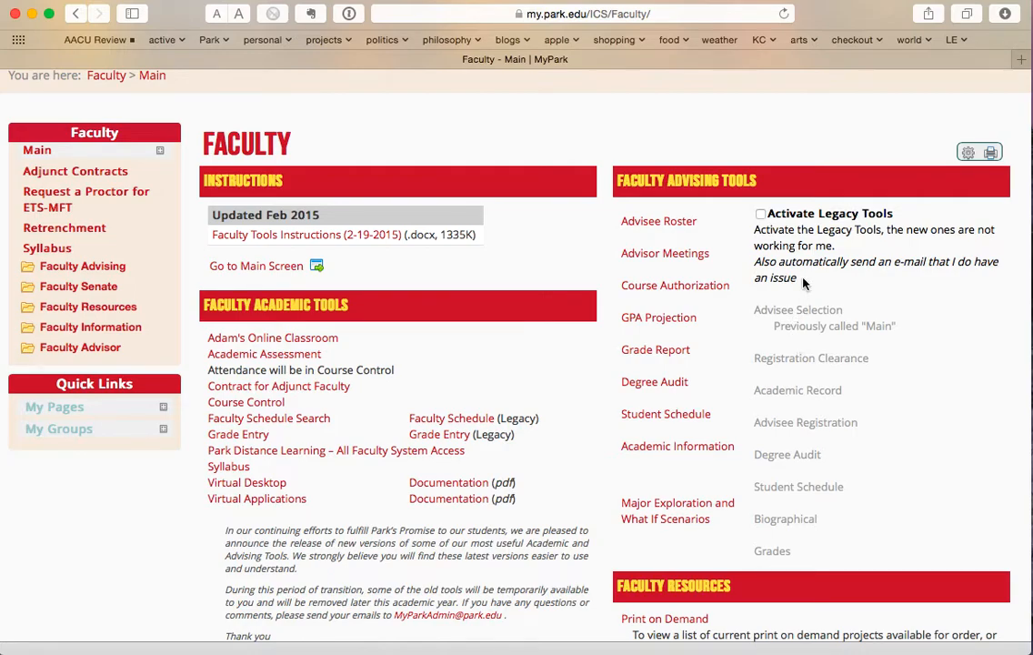
- Open the Advisee Roster search and set the Advisor filter to All
click(661, 223)
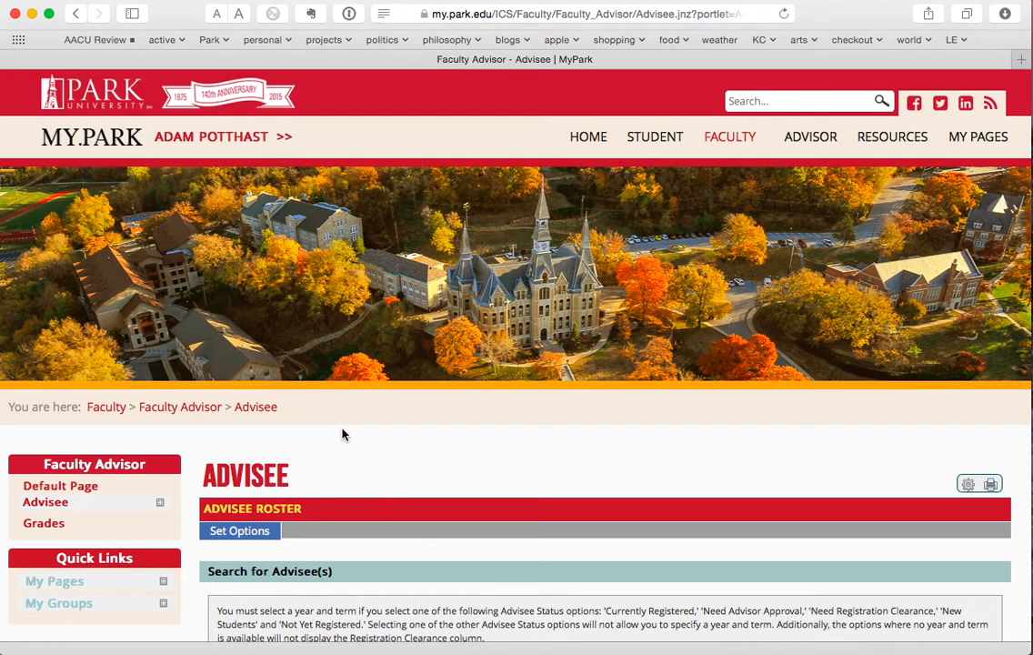
scroll(378, 480, down, 5)
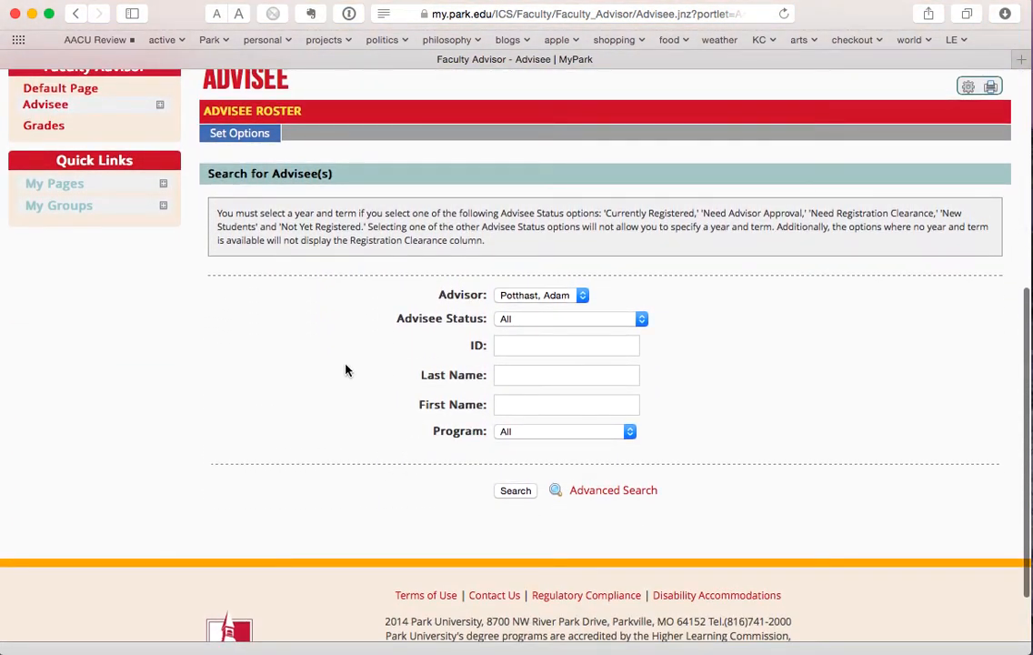
click(540, 299)
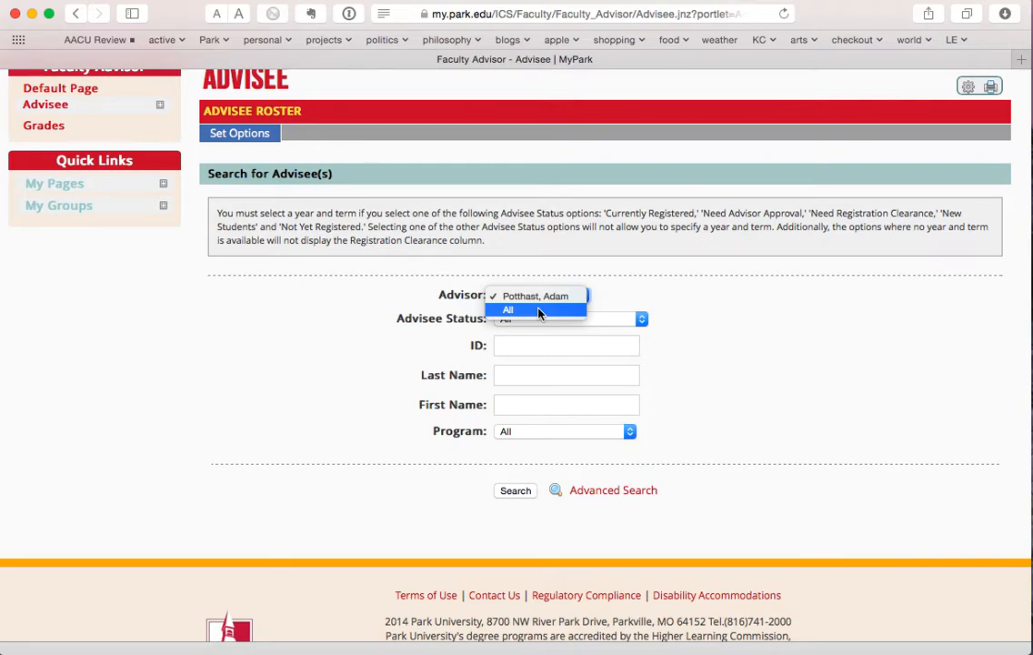
click(540, 311)
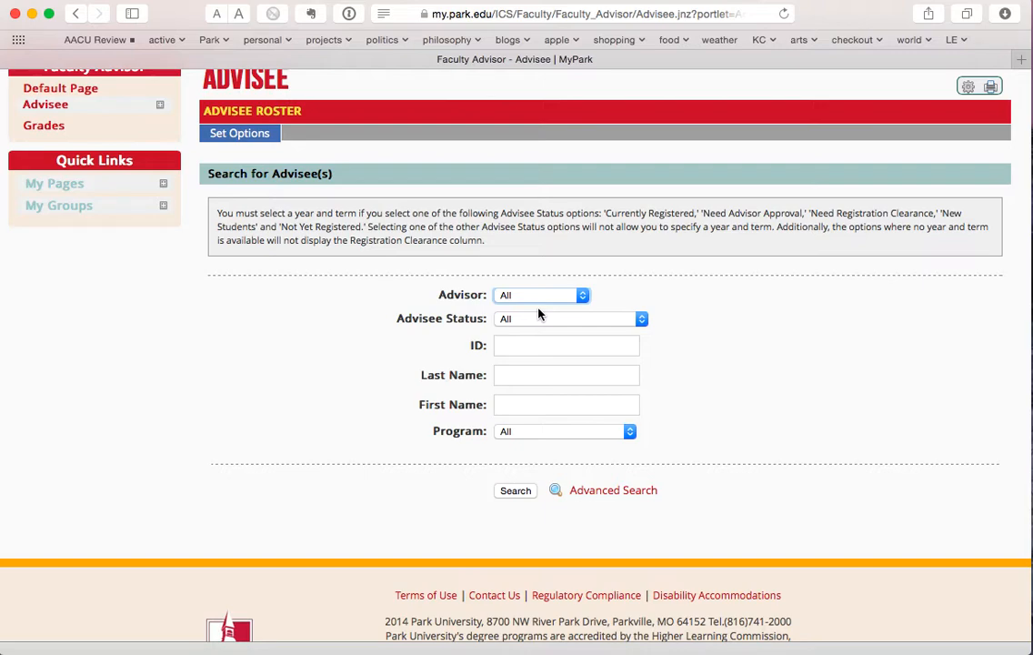
click(540, 371)
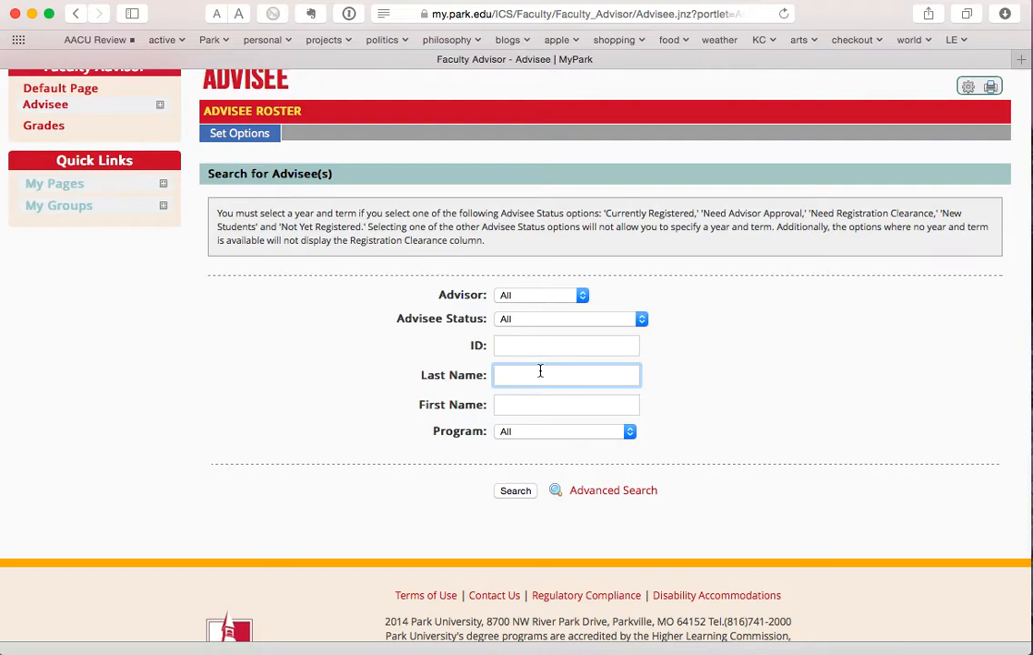
- Search the roster by the student's last name and review the four matching advisees
text(oiler)
click(513, 492)
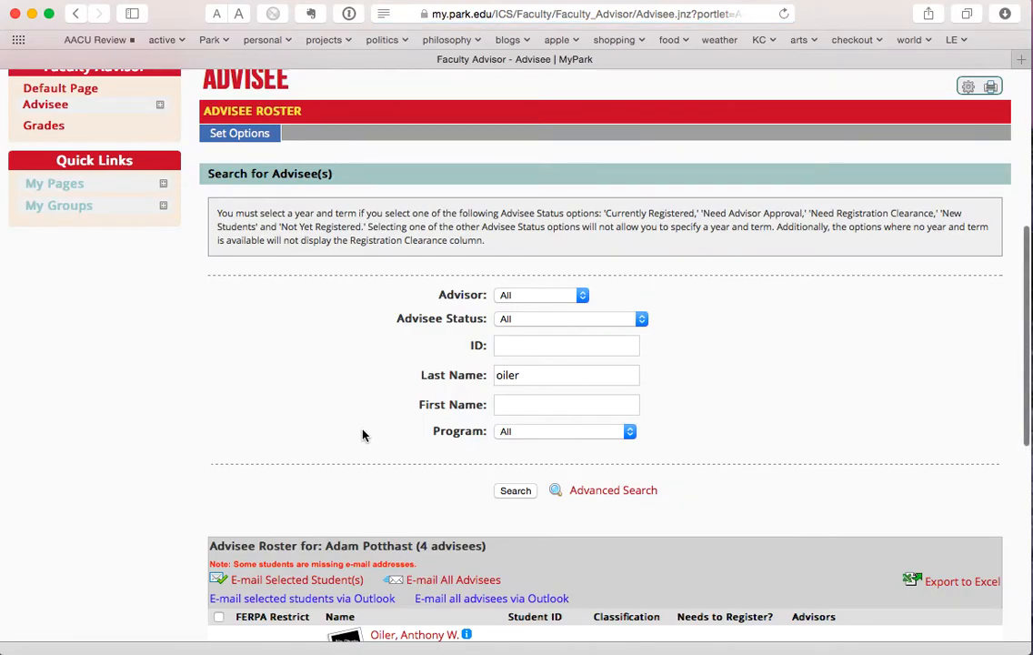
scroll(362, 435, down, 2)
scroll(362, 435, down, 5)
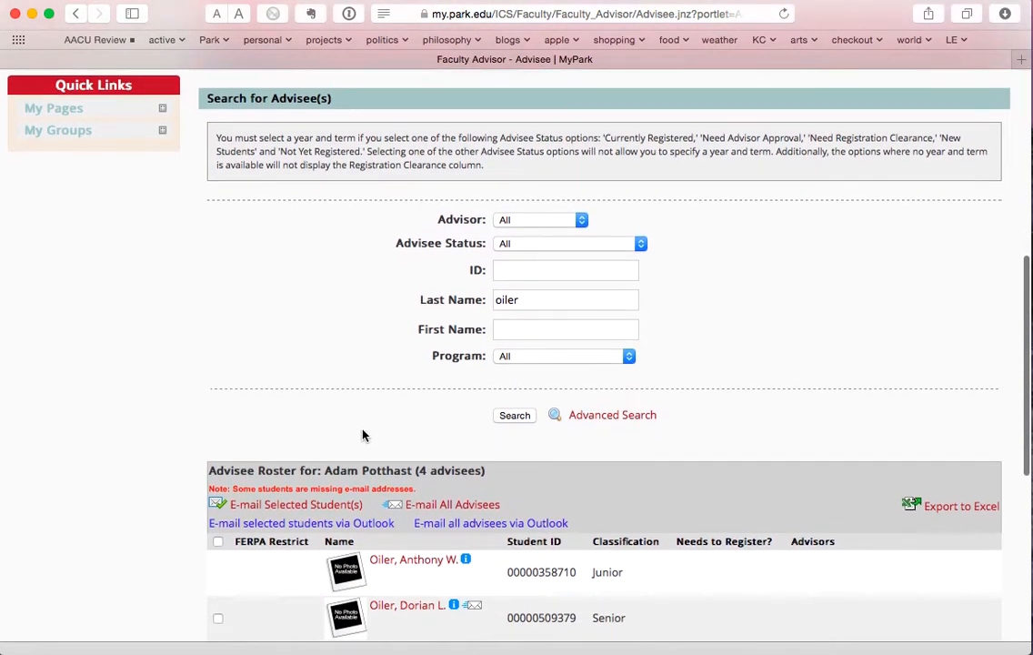
scroll(362, 435, down, 5)
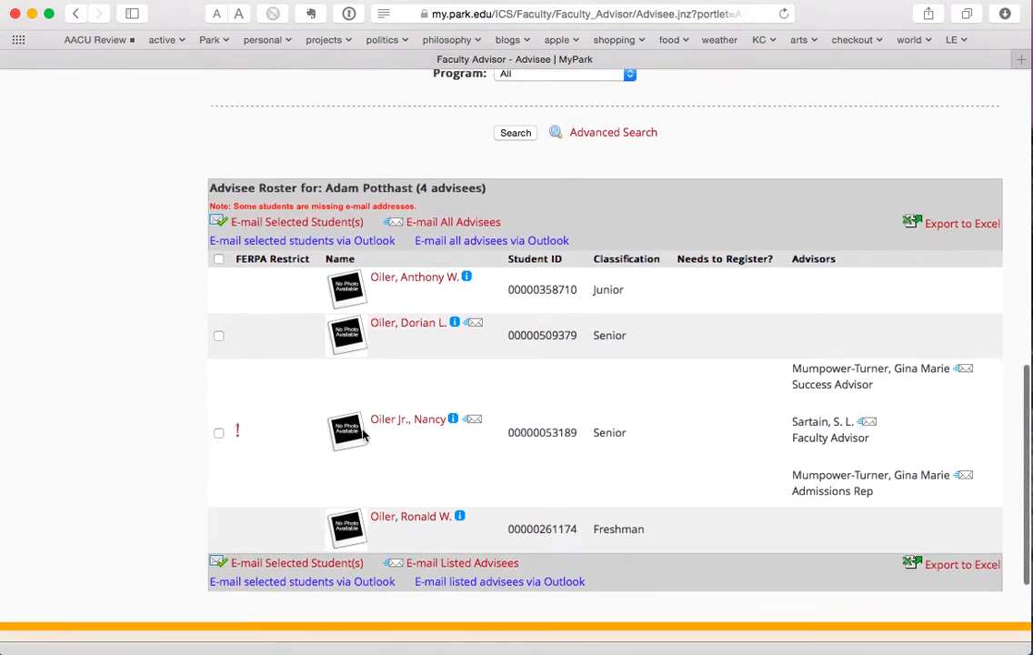
scroll(362, 435, down, 2)
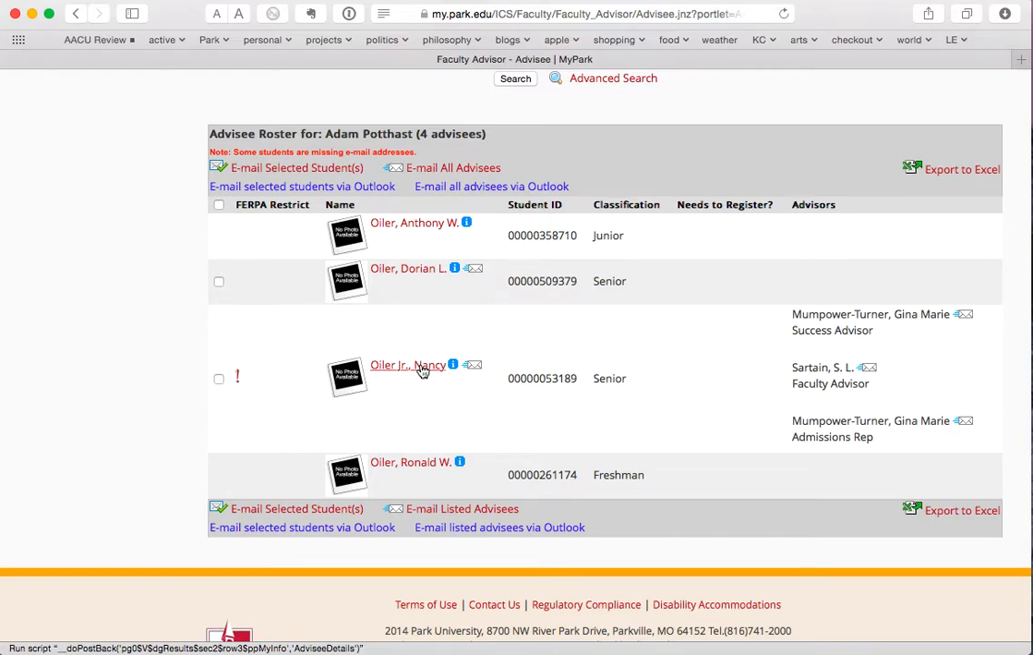
scroll(422, 370, up, 10)
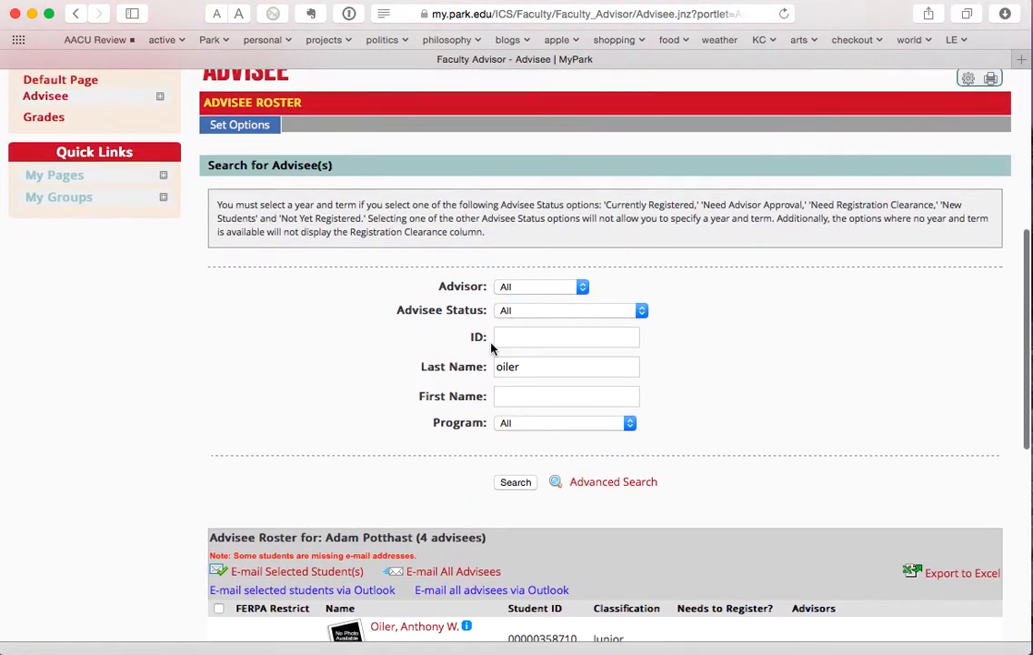
- Filter advisees by Need Registration Clearance for term (F1A) Fall I 2015 and search
click(581, 312)
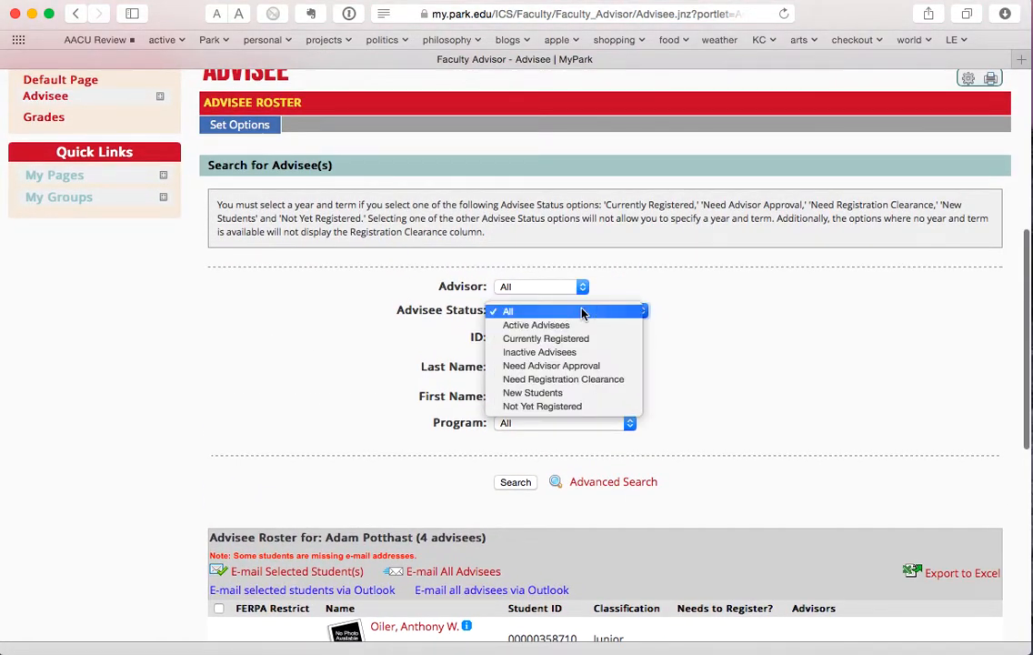
click(577, 380)
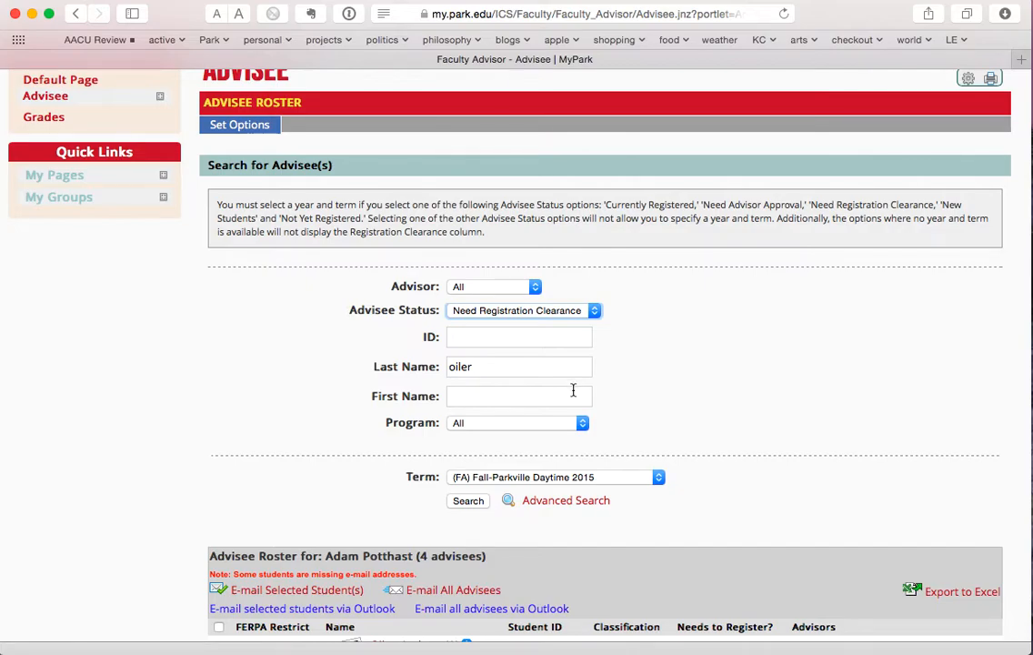
click(560, 477)
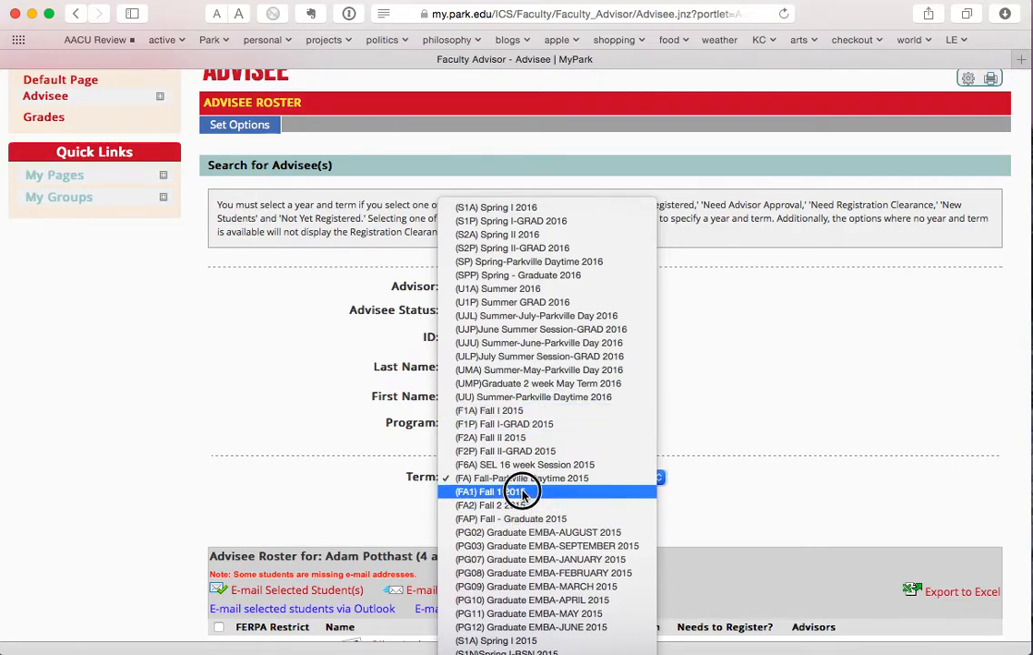
click(527, 416)
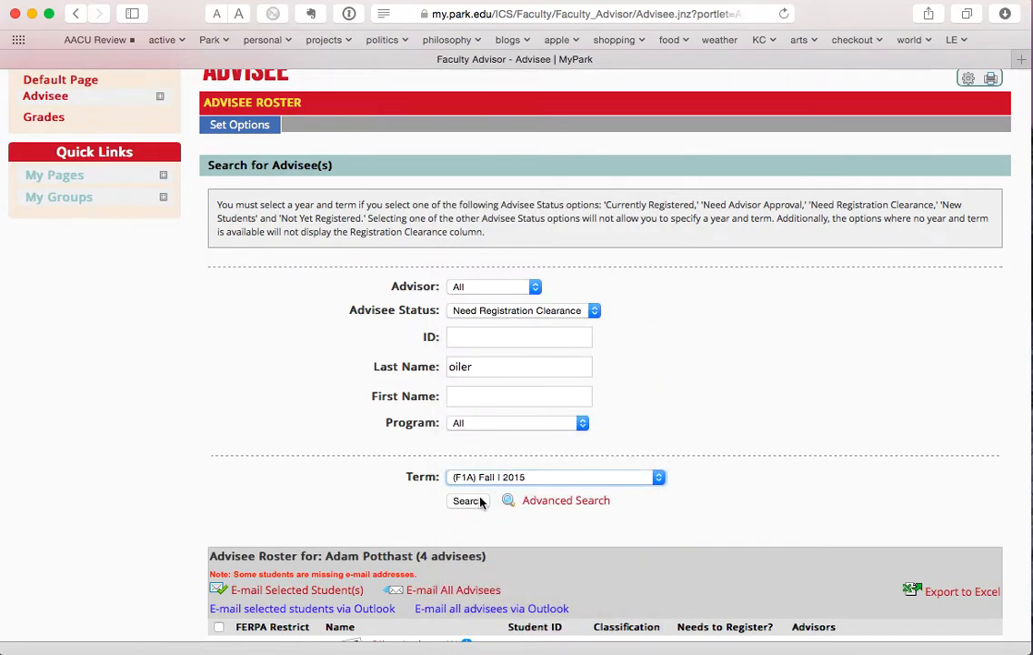
click(469, 501)
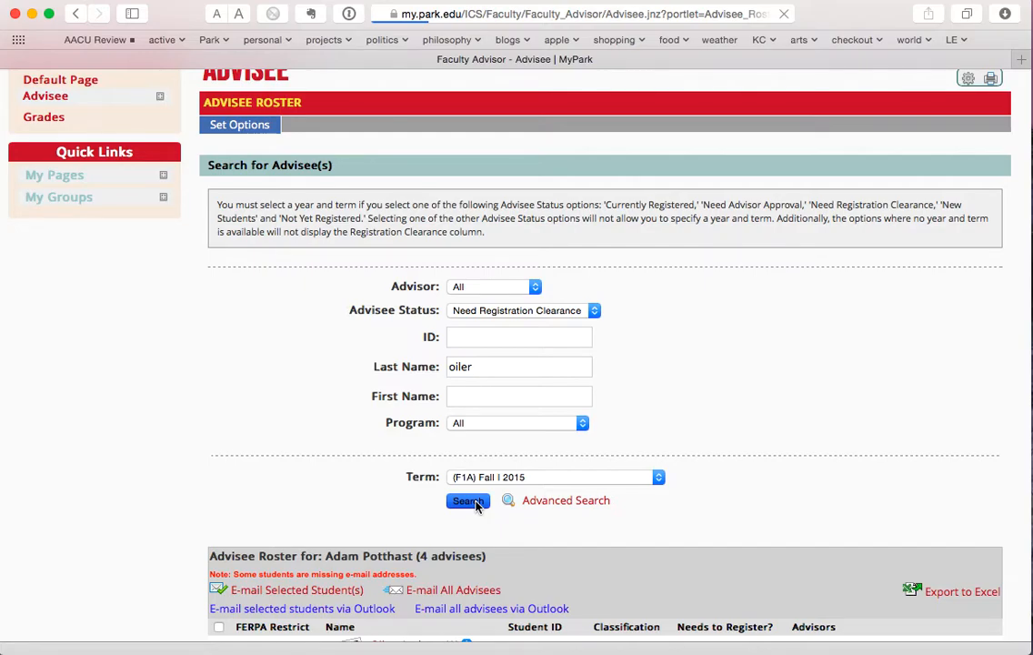
- Grant registration clearance to the second advisee in the Need Registration Clearance list
scroll(323, 498, down, 5)
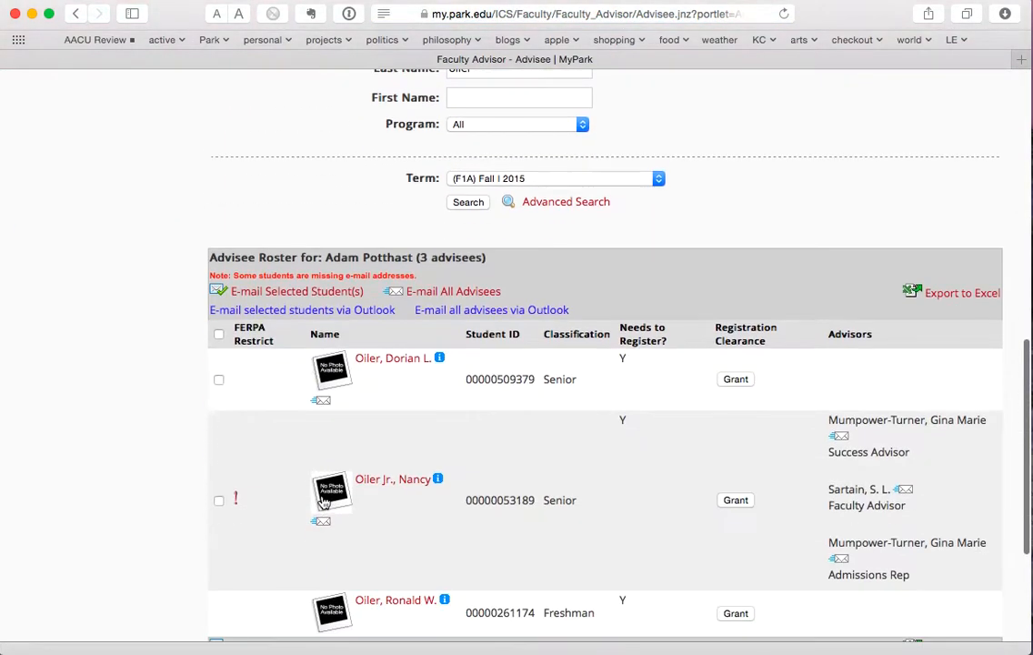
scroll(323, 498, down, 3)
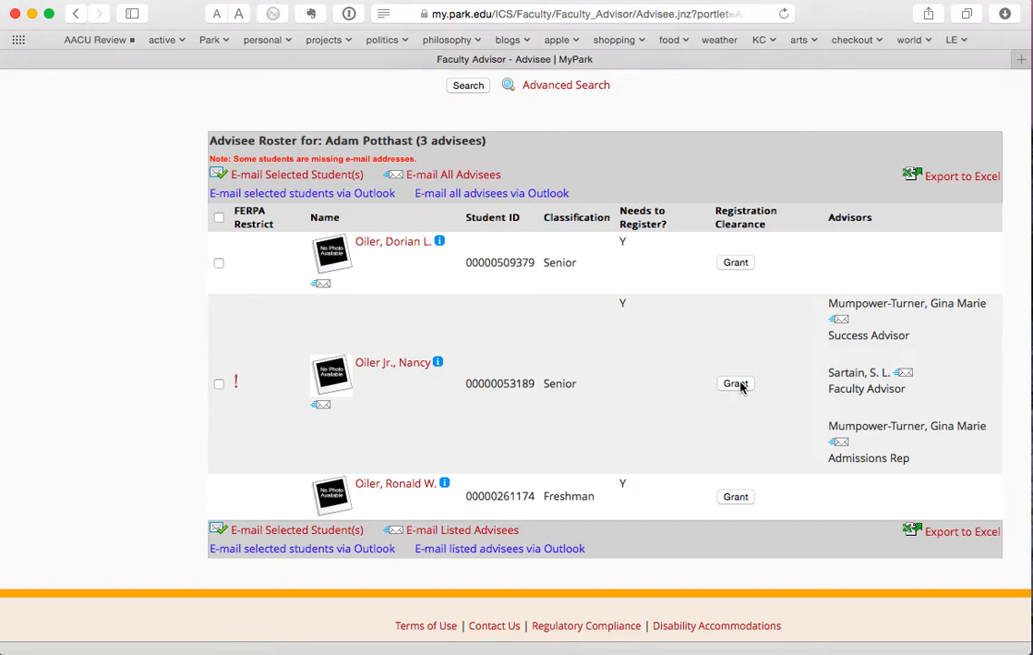
scroll(606, 285, up, 5)
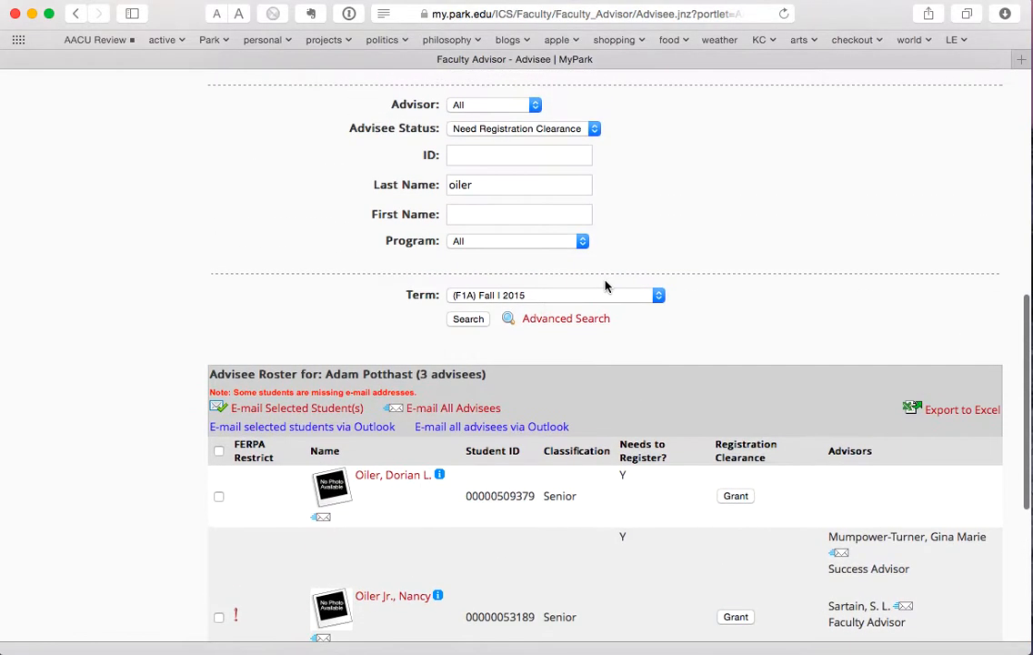
click(530, 132)
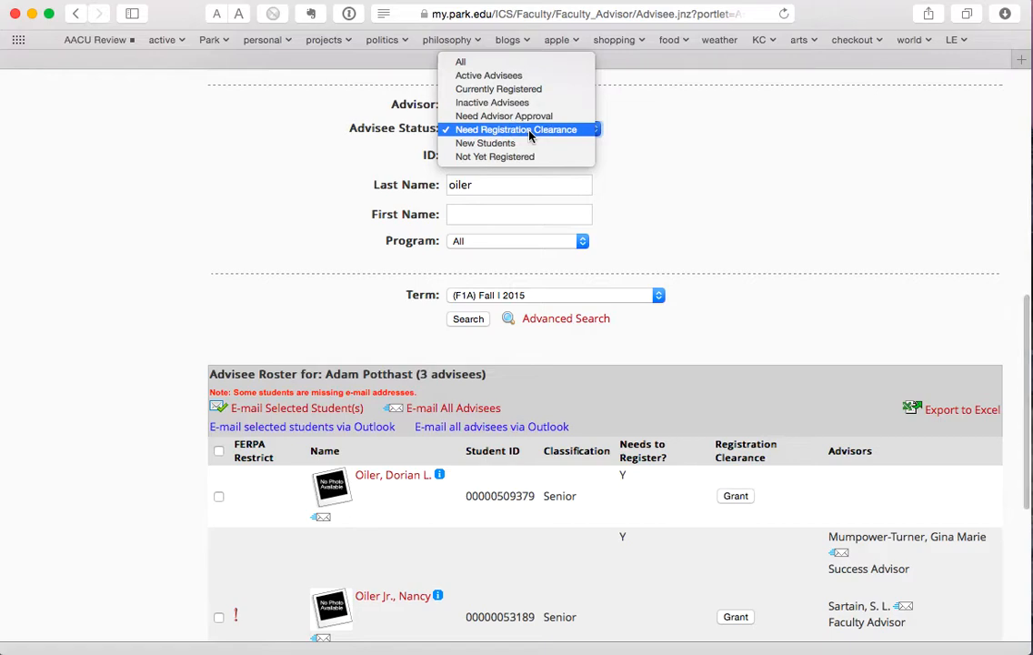
click(529, 132)
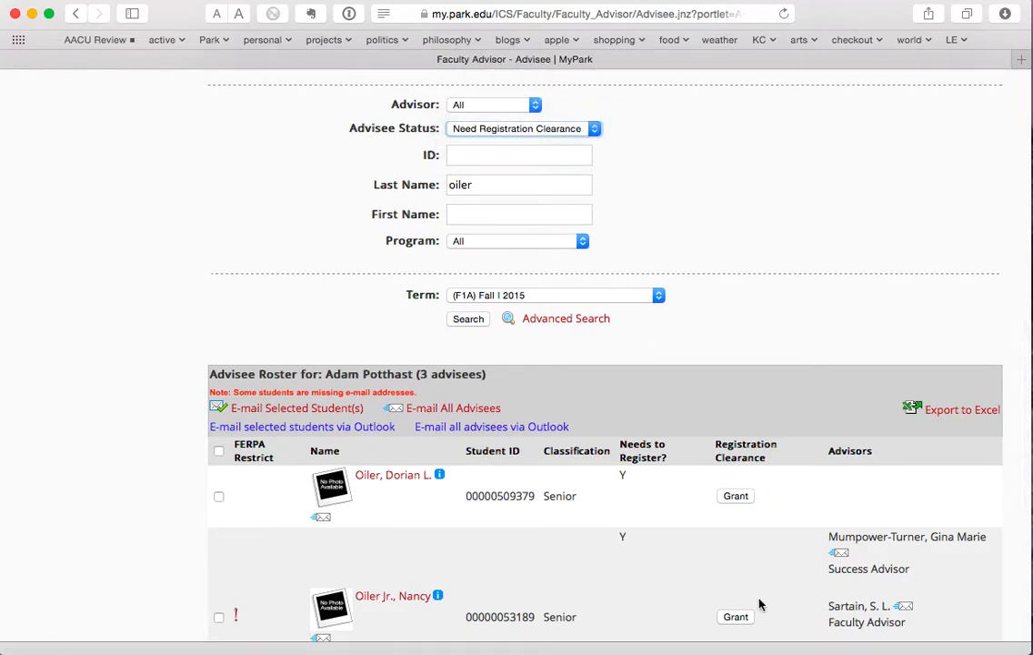
scroll(761, 604, down, 3)
scroll(760, 605, down, 1)
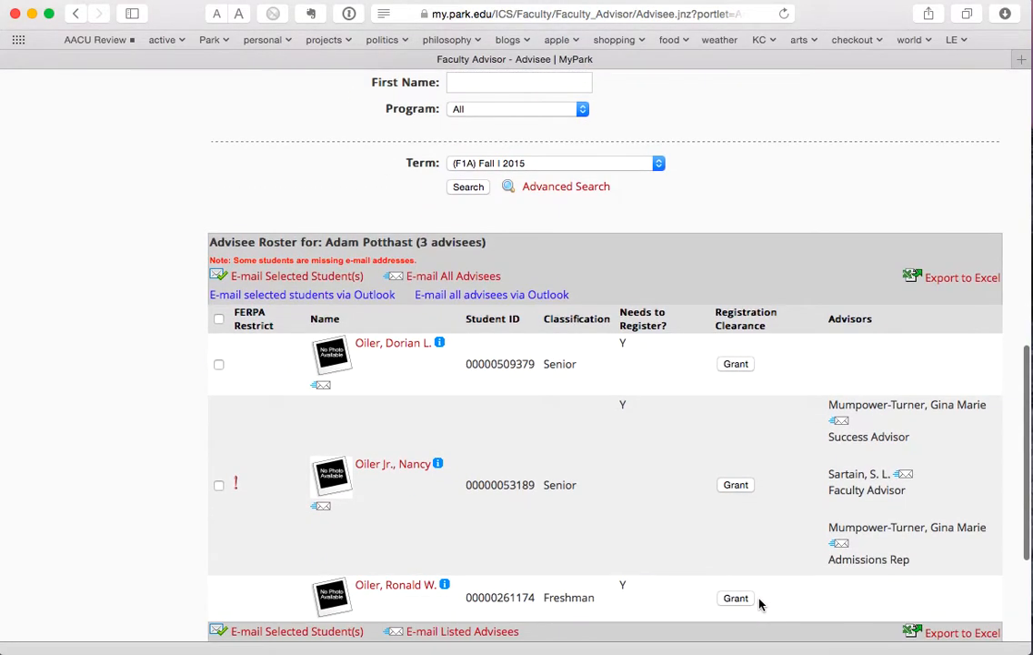
click(746, 486)
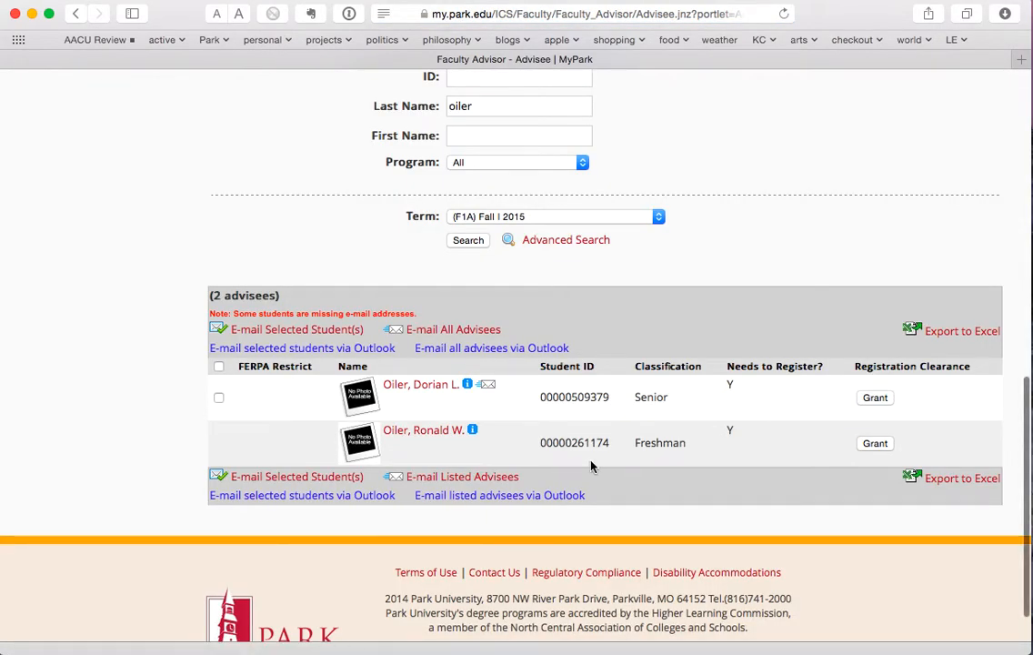
scroll(590, 466, up, 1)
scroll(590, 466, up, 5)
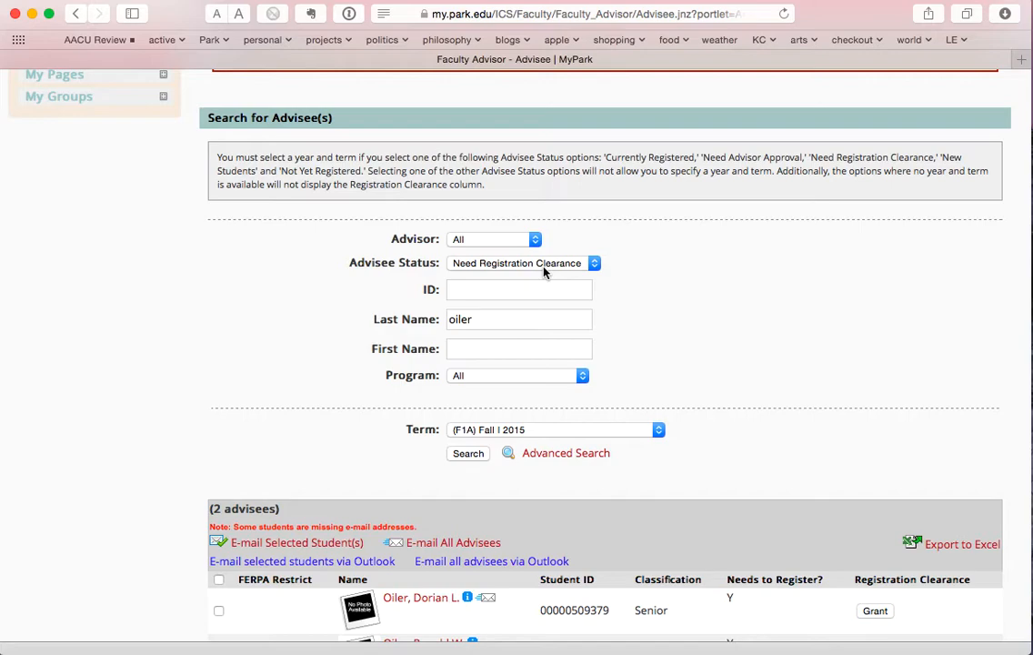
- Reset Advisee Status to All and rerun the search to list all four advisees
click(544, 271)
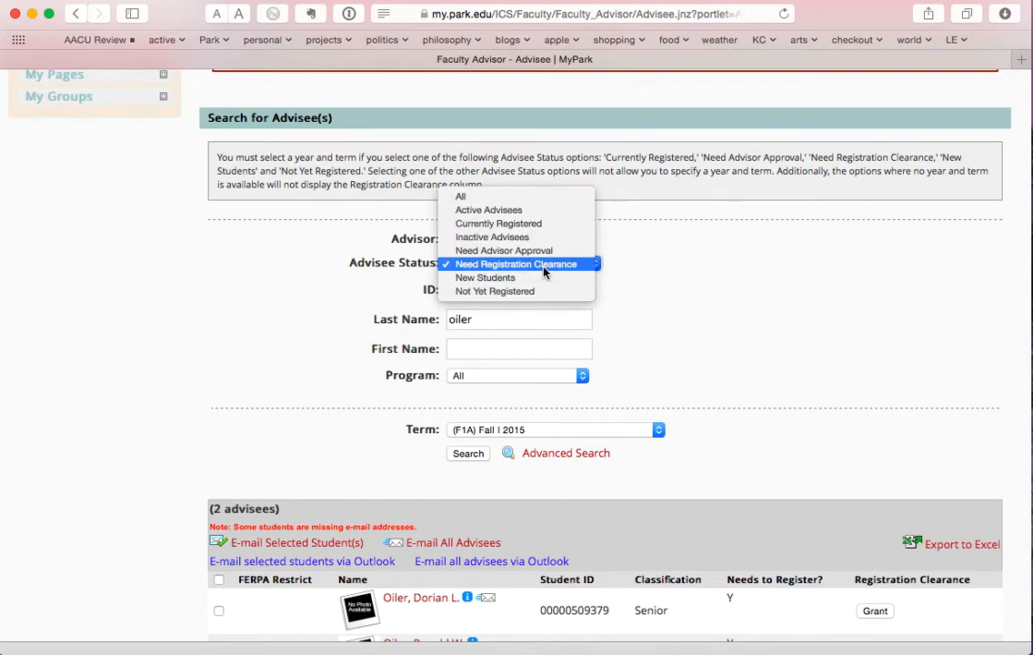
click(532, 198)
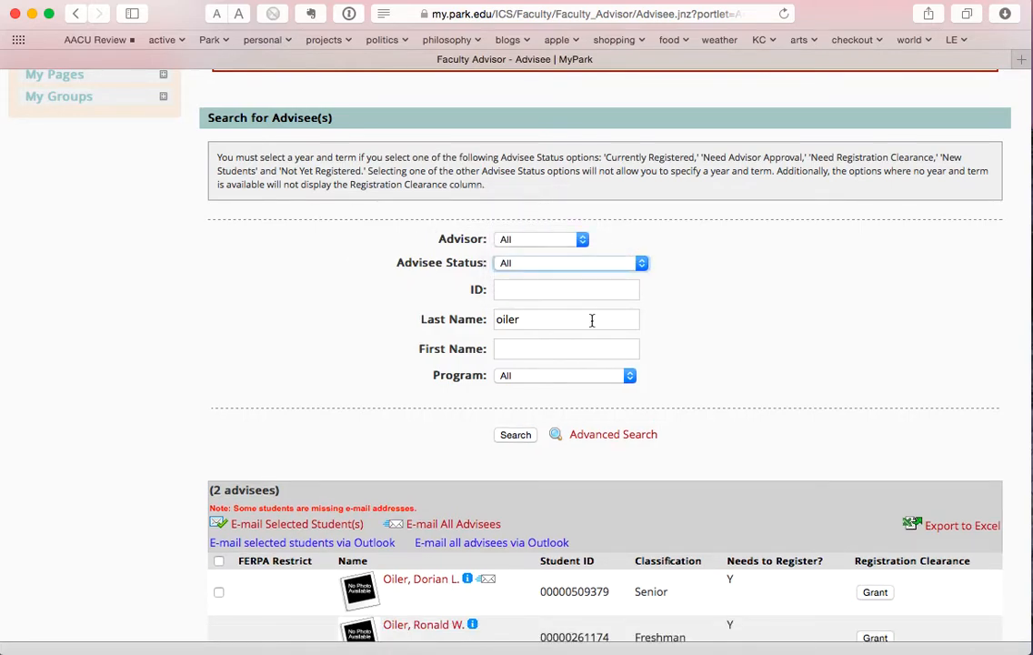
scroll(395, 431, down, 2)
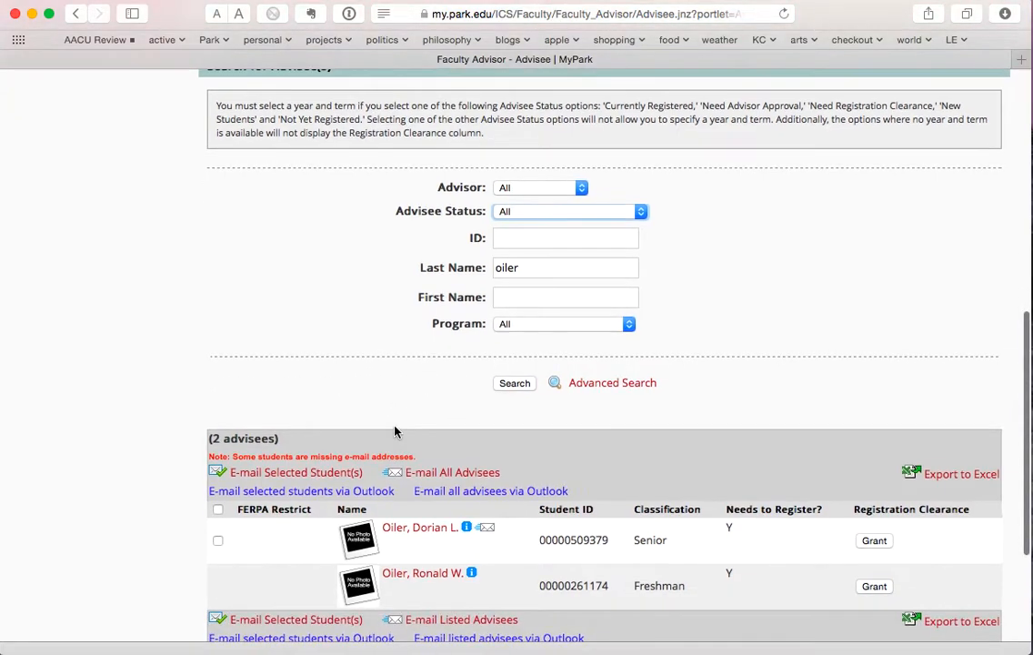
click(520, 386)
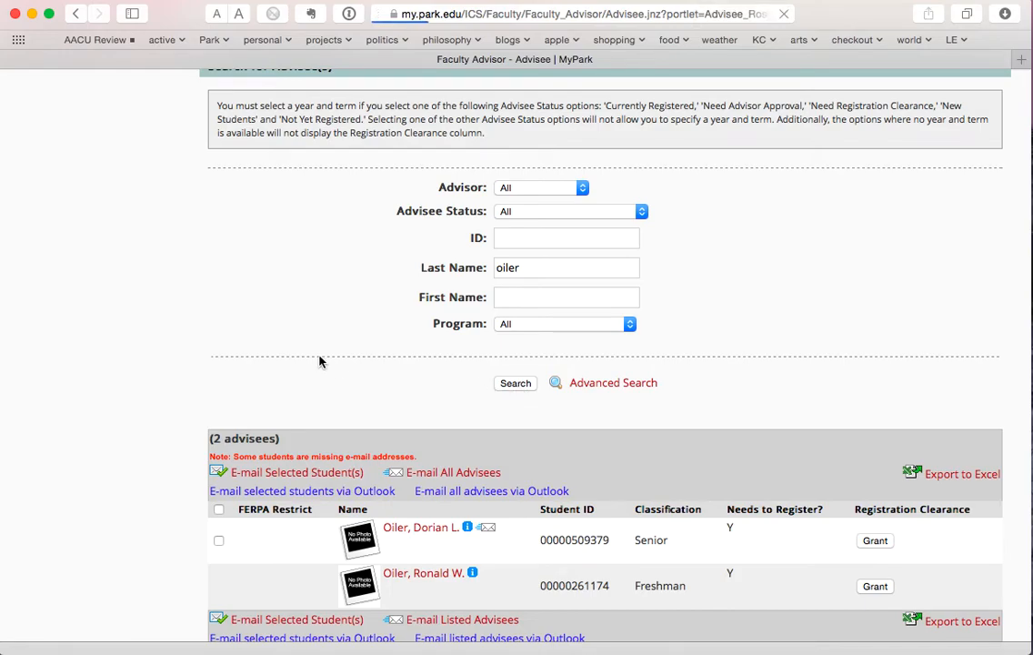
scroll(318, 362, down, 4)
scroll(321, 362, down, 3)
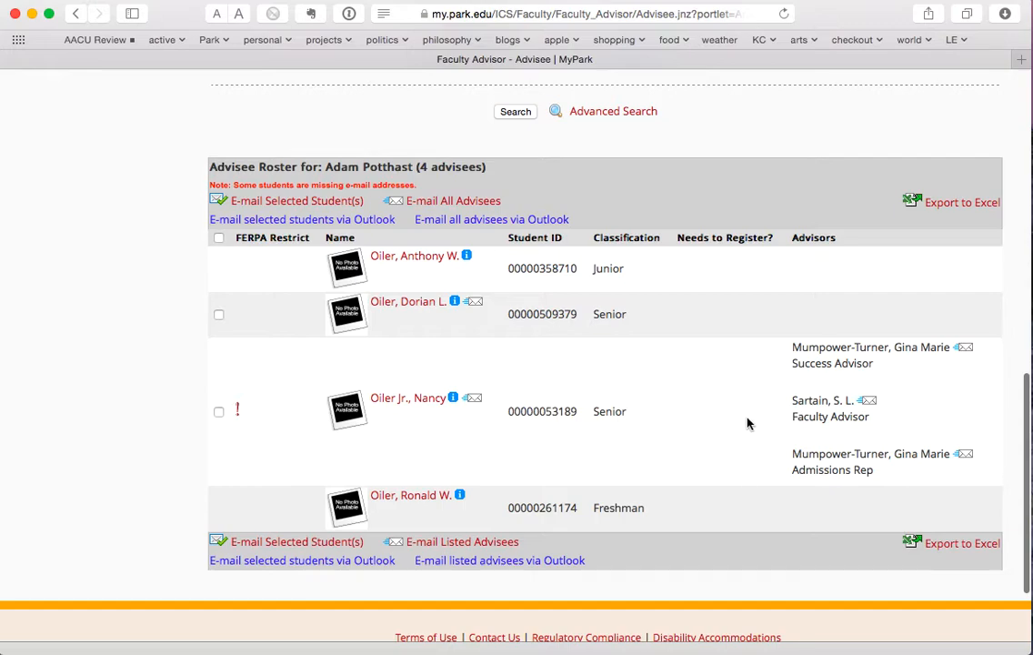
- Open the details page of the senior Fitness and Wellness advisee marked with a warning
click(428, 401)
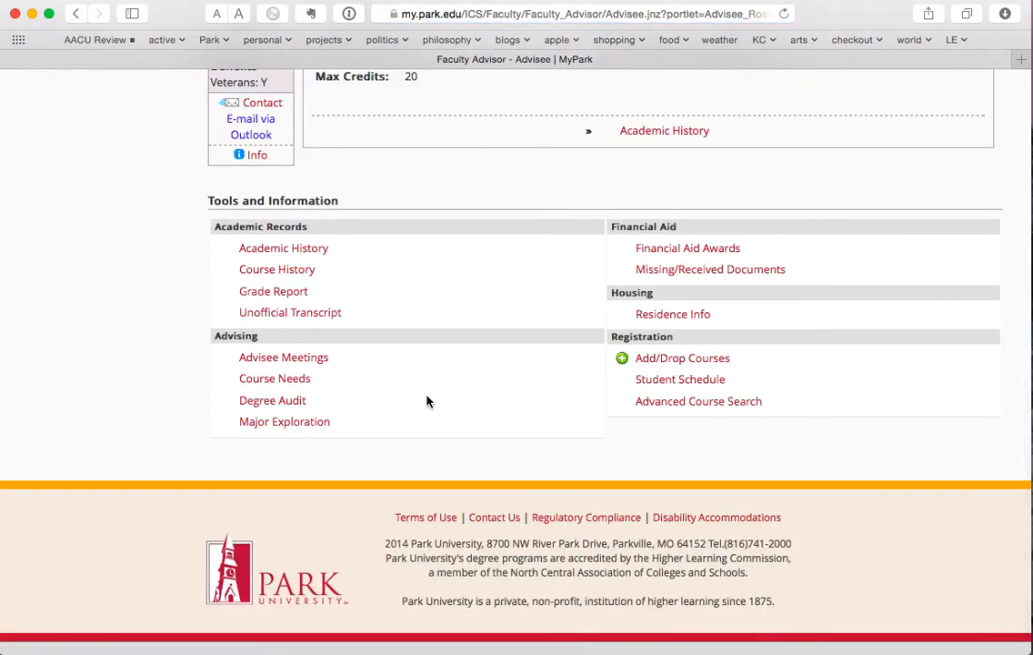
scroll(427, 401, up, 3)
scroll(428, 401, up, 2)
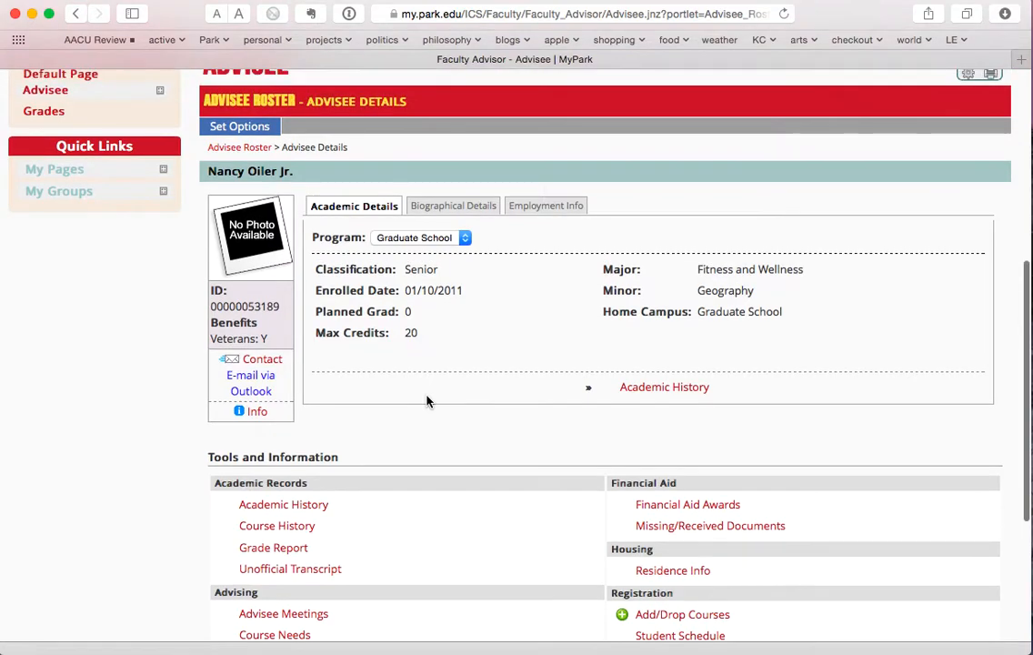
scroll(427, 401, down, 1)
scroll(426, 402, down, 1)
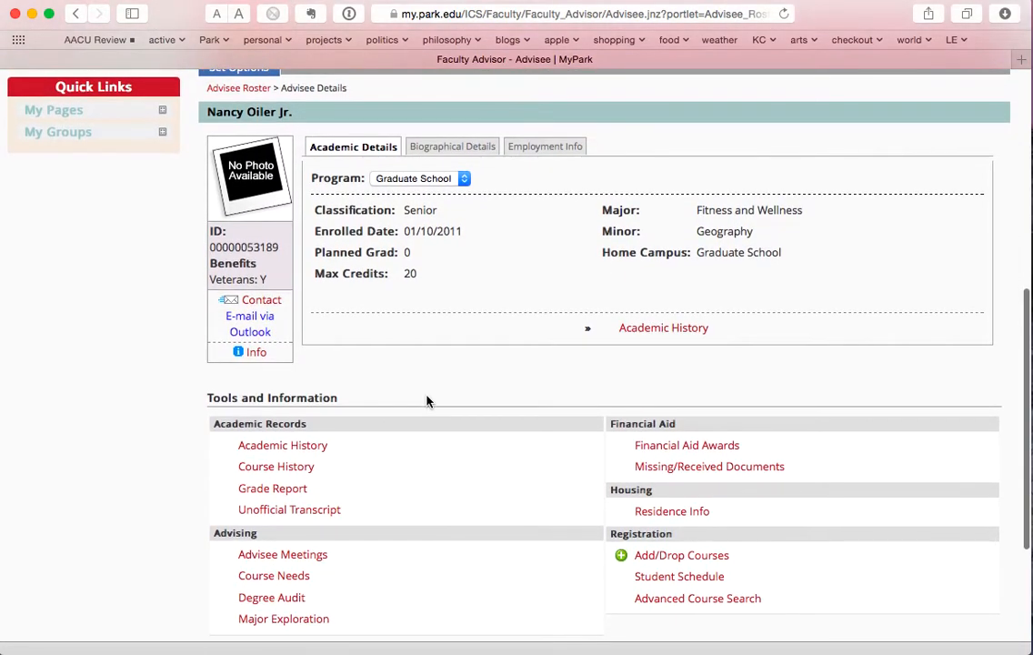
scroll(430, 401, down, 1)
scroll(430, 401, up, 1)
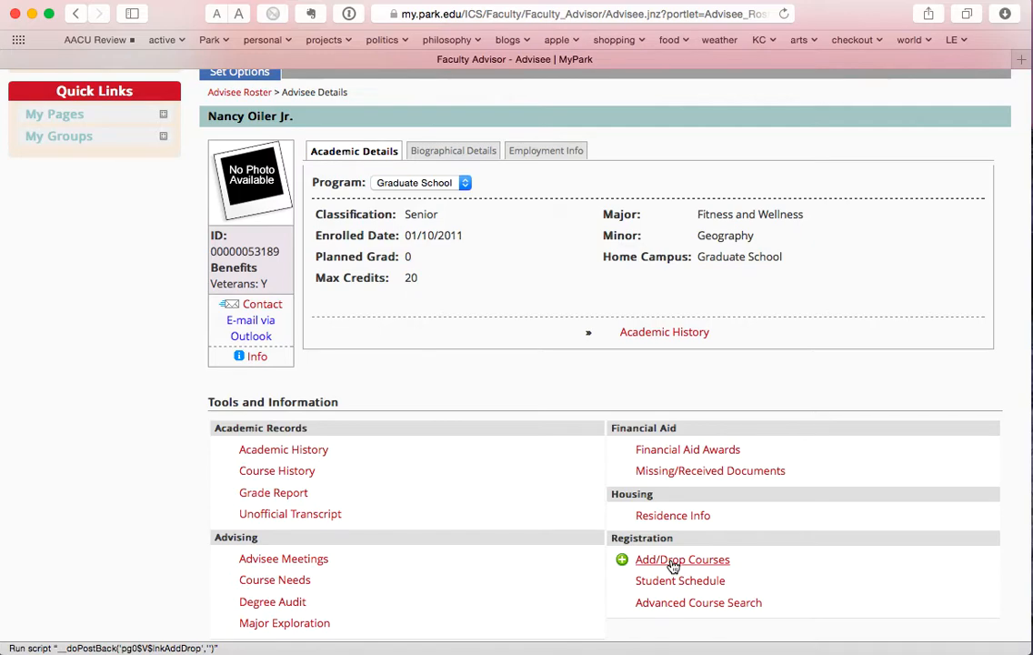
- In Add/Drop Courses, set Student Program to Undergraduate, then return to Advisee Details
click(673, 562)
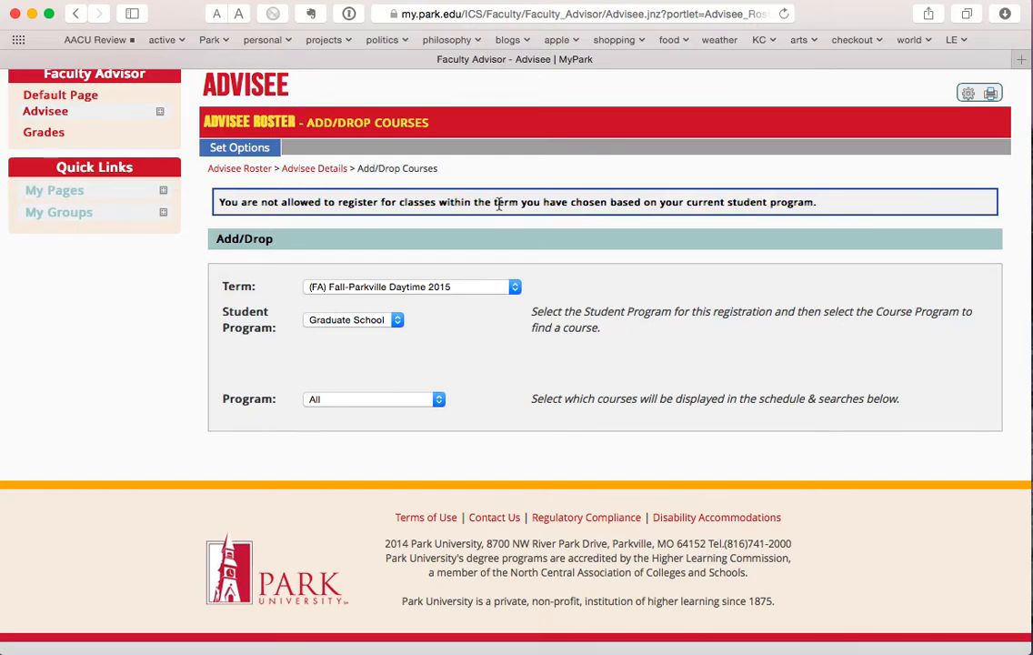
click(374, 322)
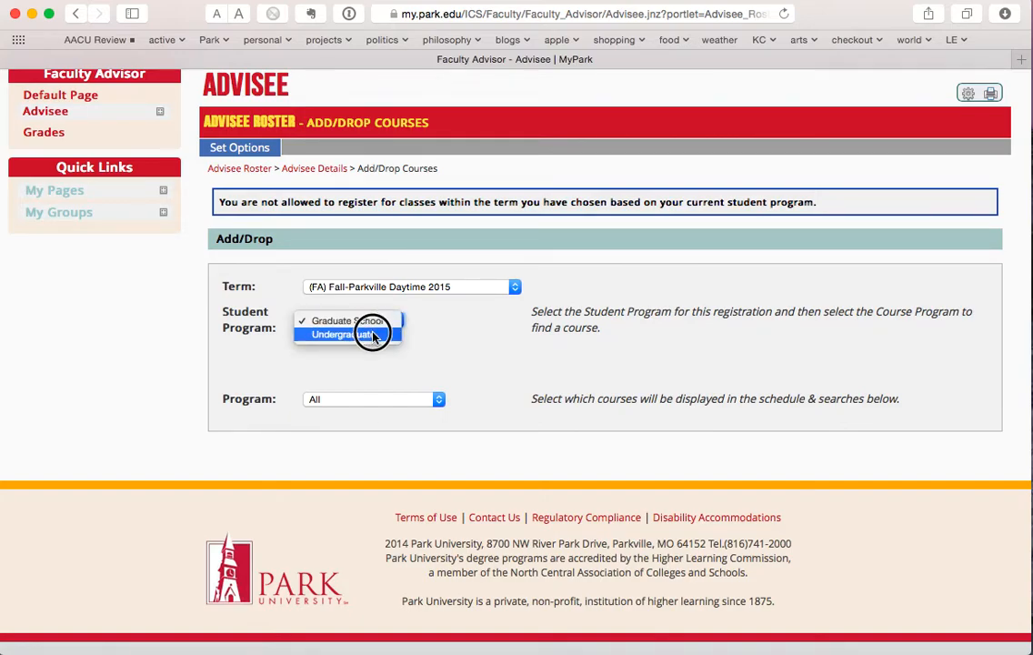
click(373, 335)
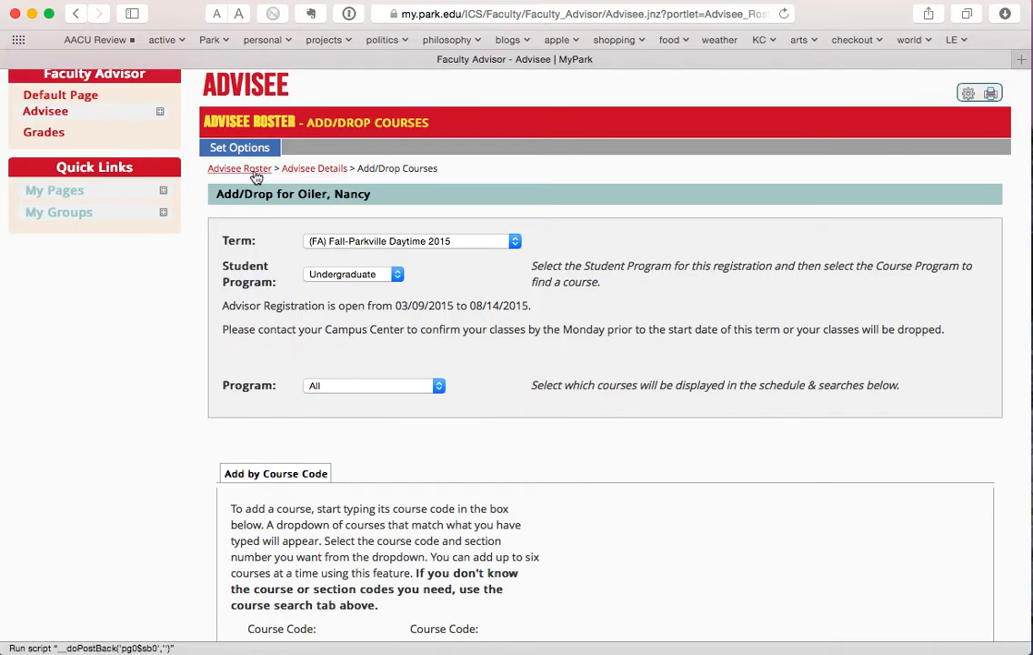
click(342, 169)
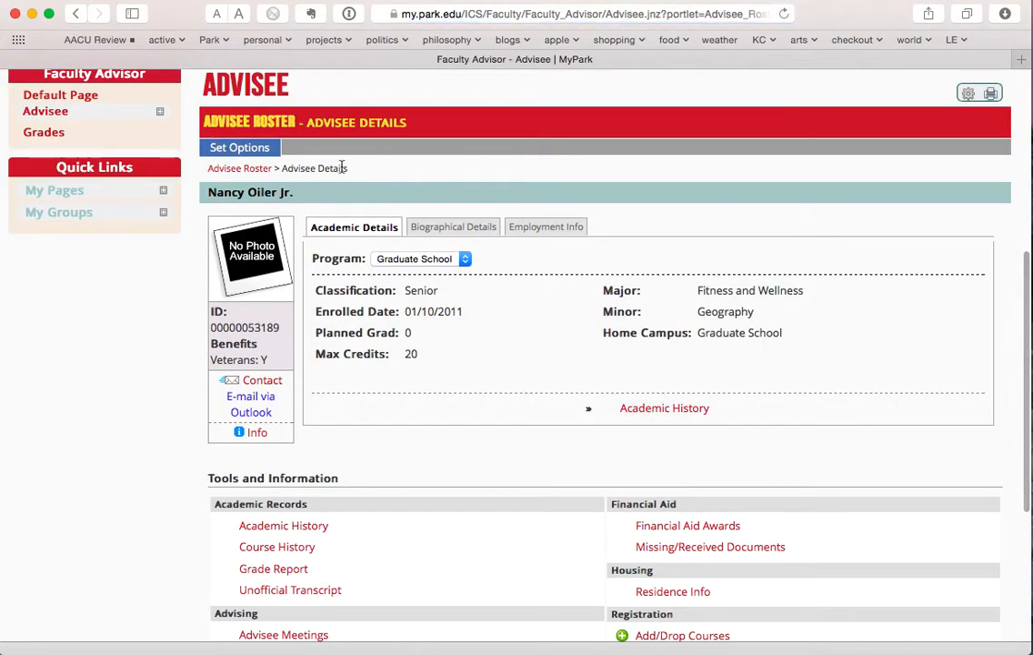
scroll(500, 331, down, 5)
- Reopen Add/Drop Courses and set the course search to (F1A) Fall I 2015 and Philosophy - HU
click(680, 390)
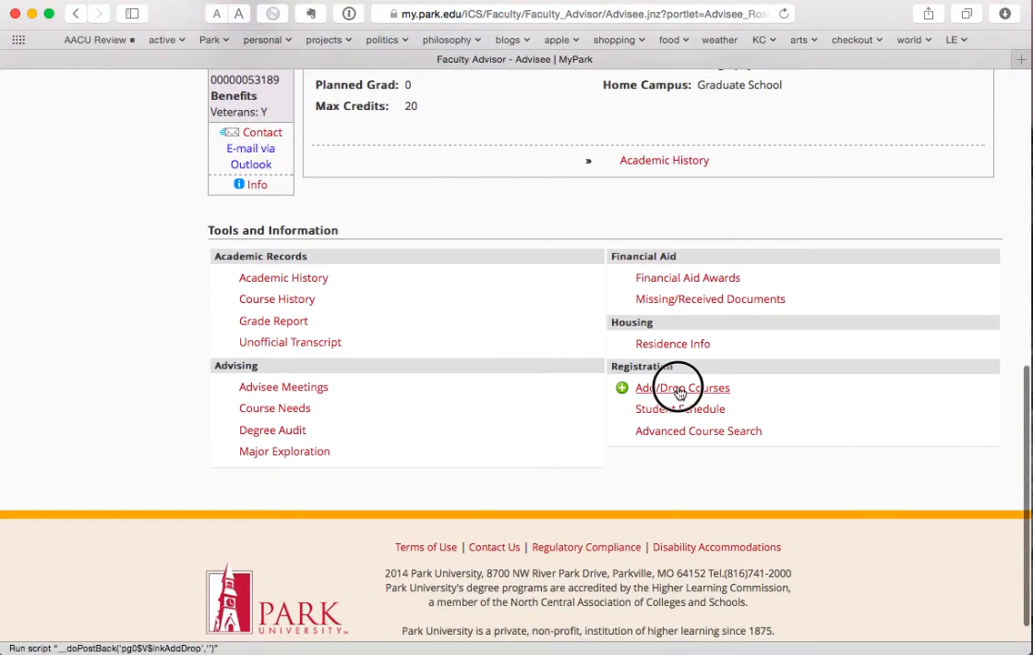
scroll(675, 389, up, 4)
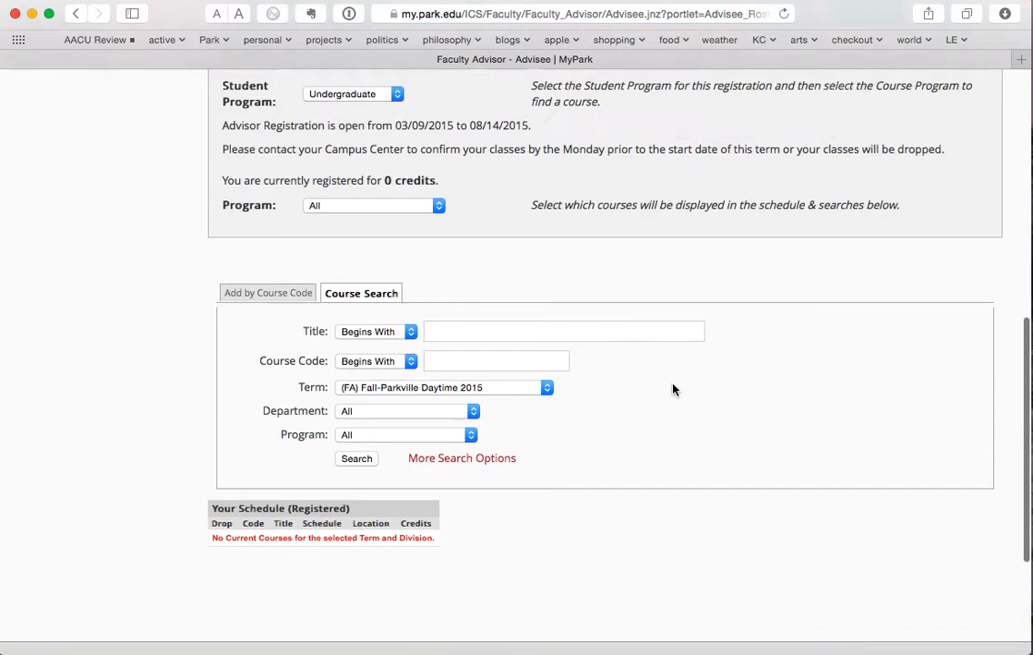
scroll(675, 389, down, 2)
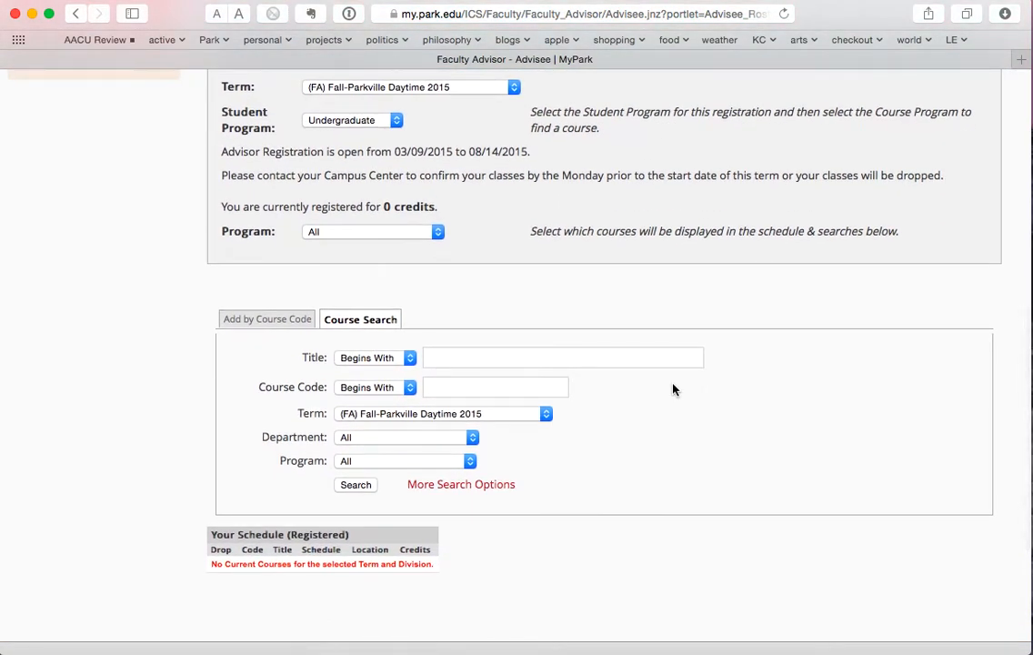
scroll(673, 389, up, 1)
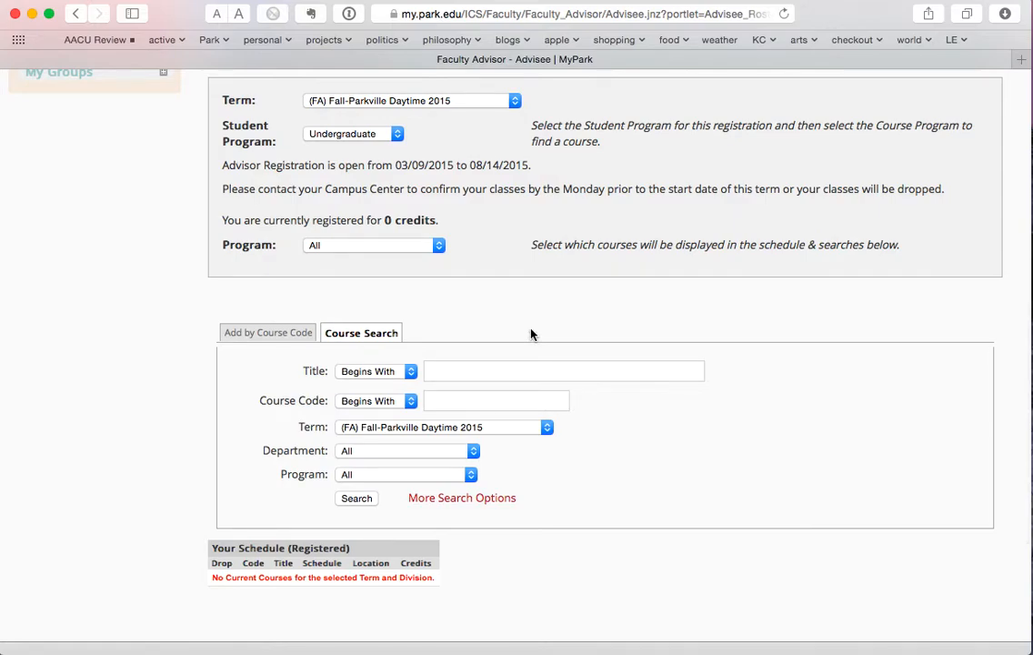
click(489, 427)
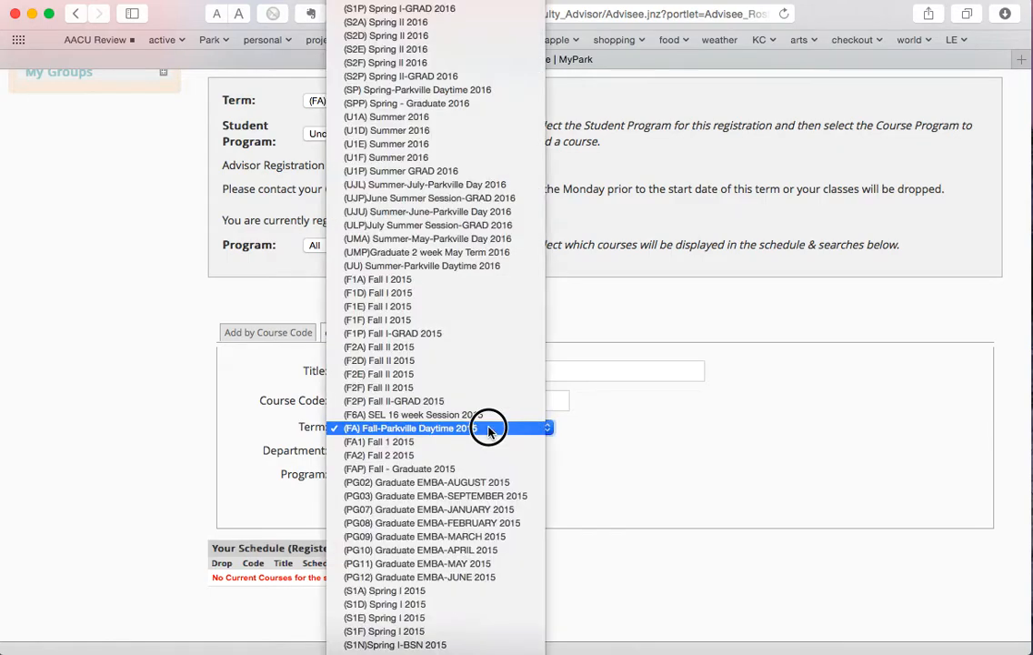
click(481, 280)
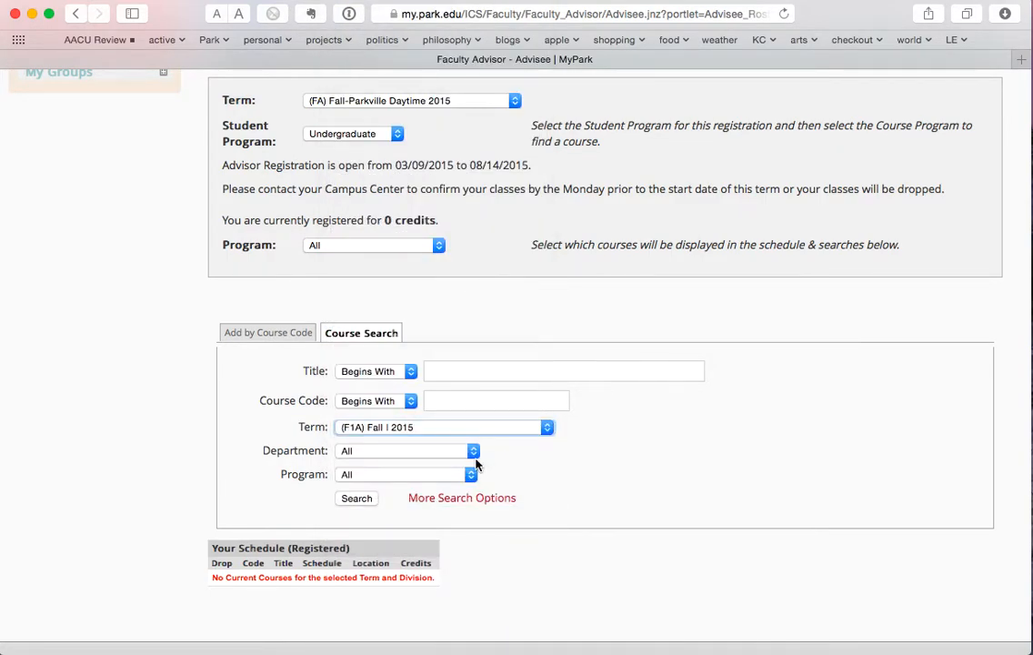
click(455, 452)
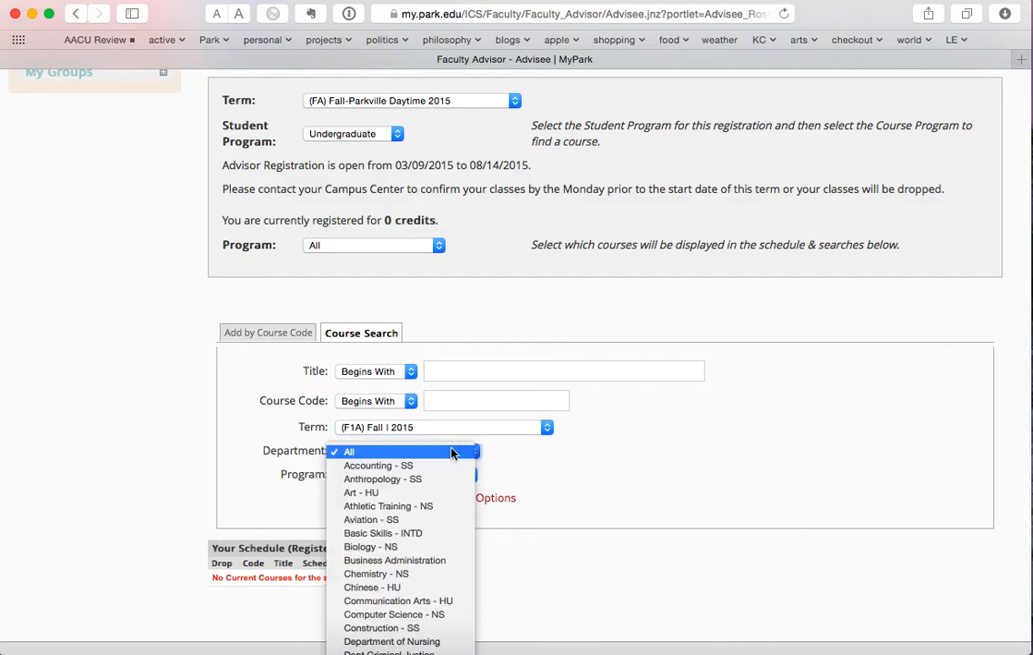
scroll(425, 566, down, 15)
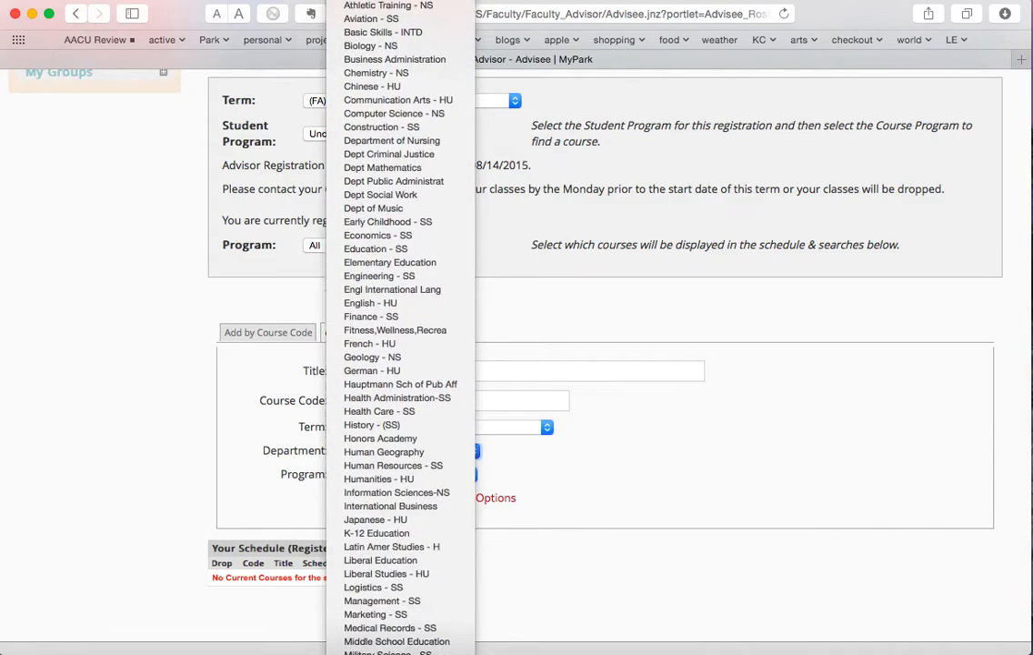
click(400, 547)
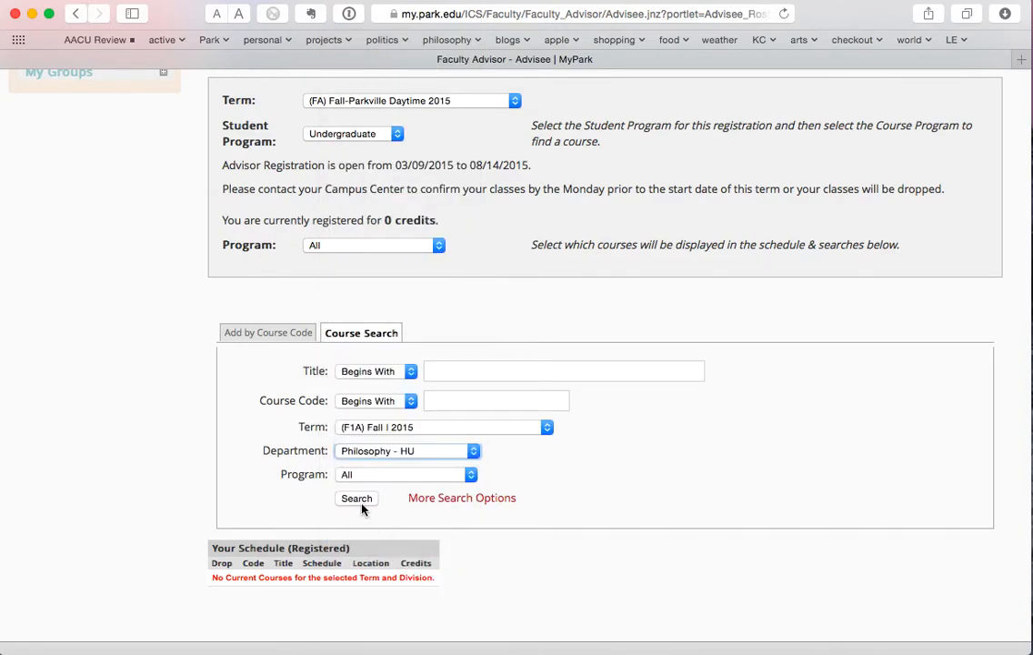
- Try code ph221 and title 'ancient philosophy', clear both, then run the Philosophy search
click(441, 401)
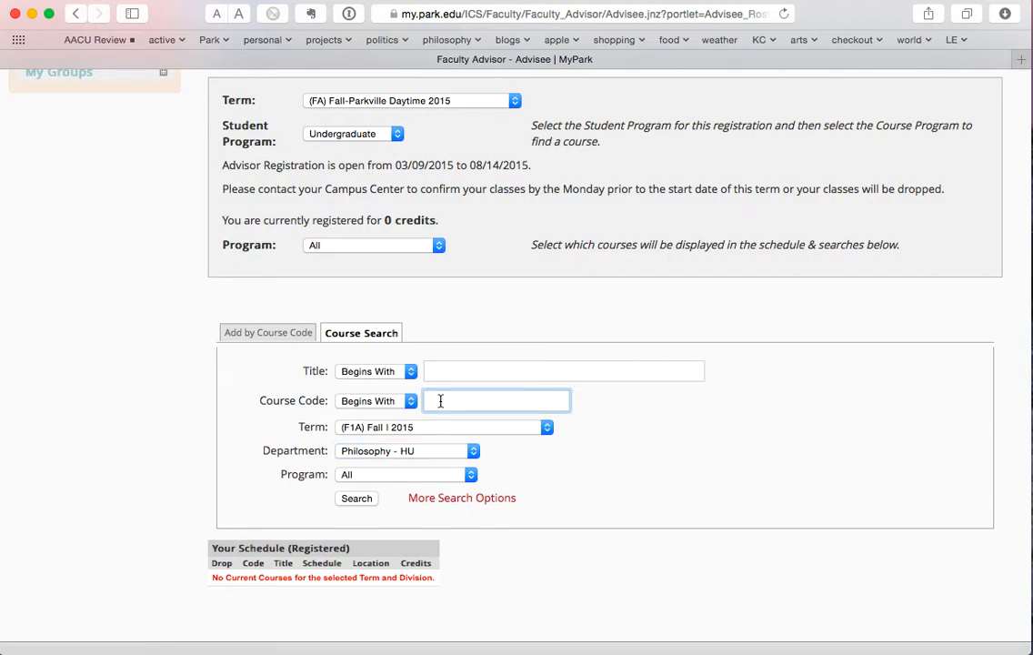
text(ph221)
click(494, 373)
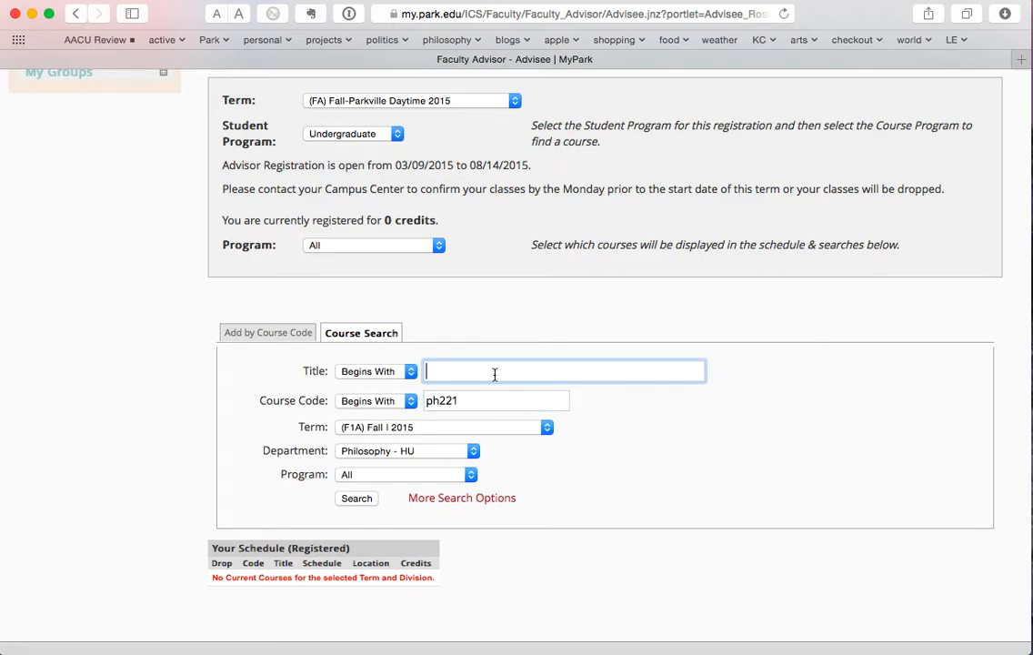
text(ancient philosophy)
drag(553, 372, 390, 371)
key(BackSpace)
click(447, 396)
key(BackSpace)
key(BackSpace)
key(BackSpace)
key(BackSpace)
key(BackSpace)
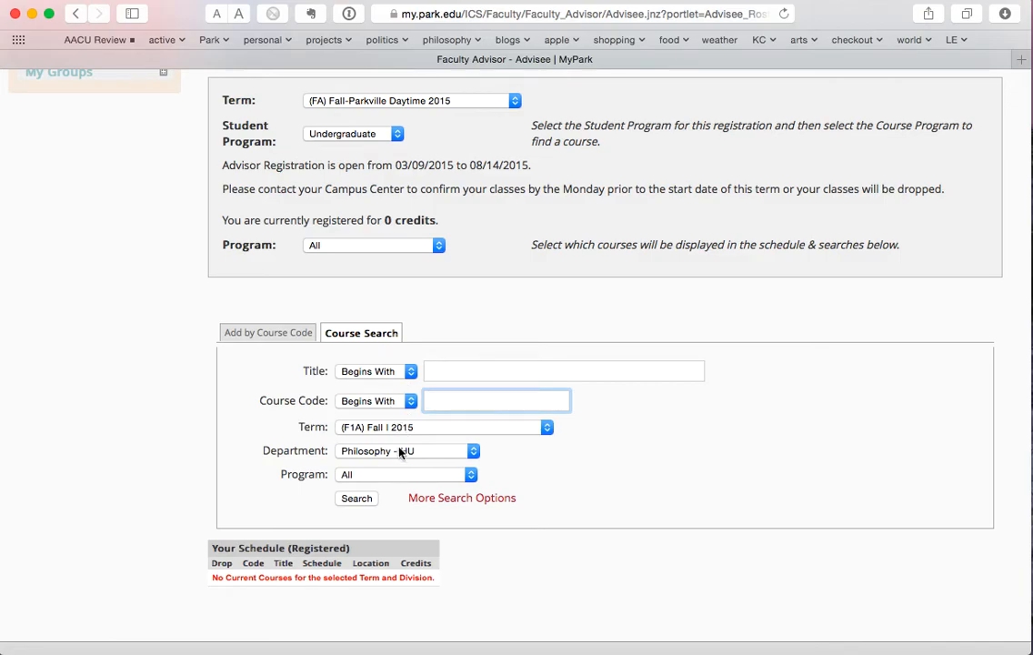
click(356, 500)
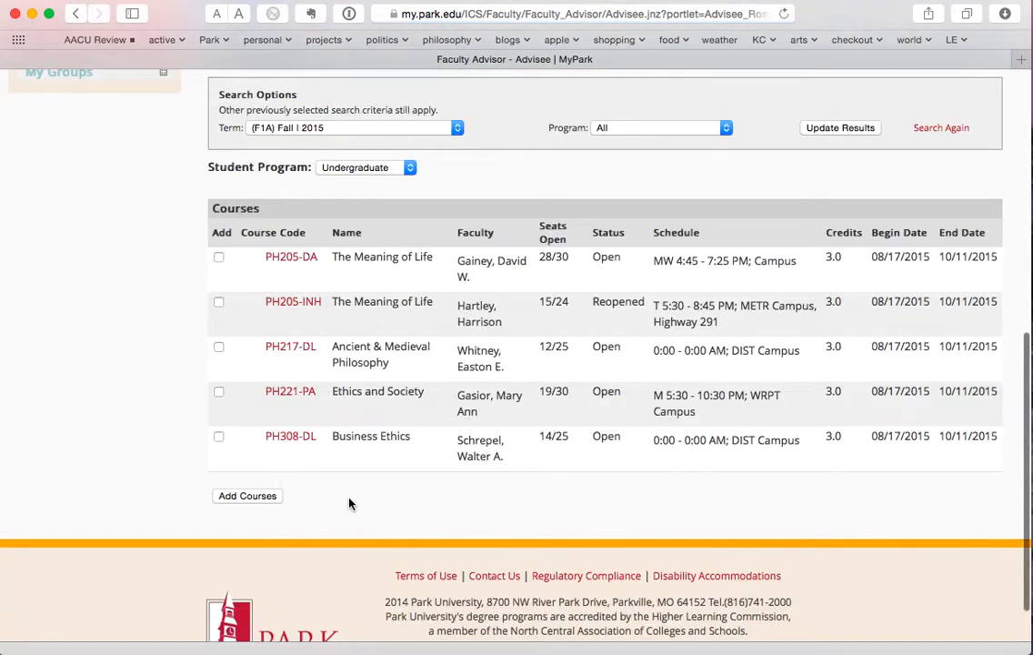
- Tick PH217-DL Ancient & Medieval Philosophy and add it to the advisee's schedule
scroll(369, 489, up, 3)
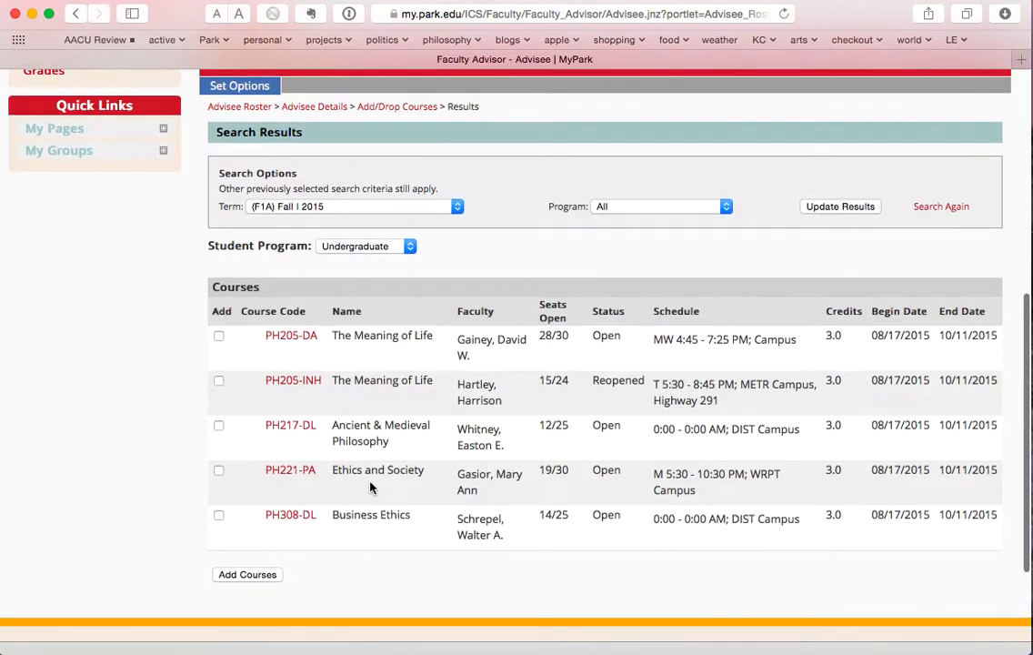
scroll(370, 488, up, 2)
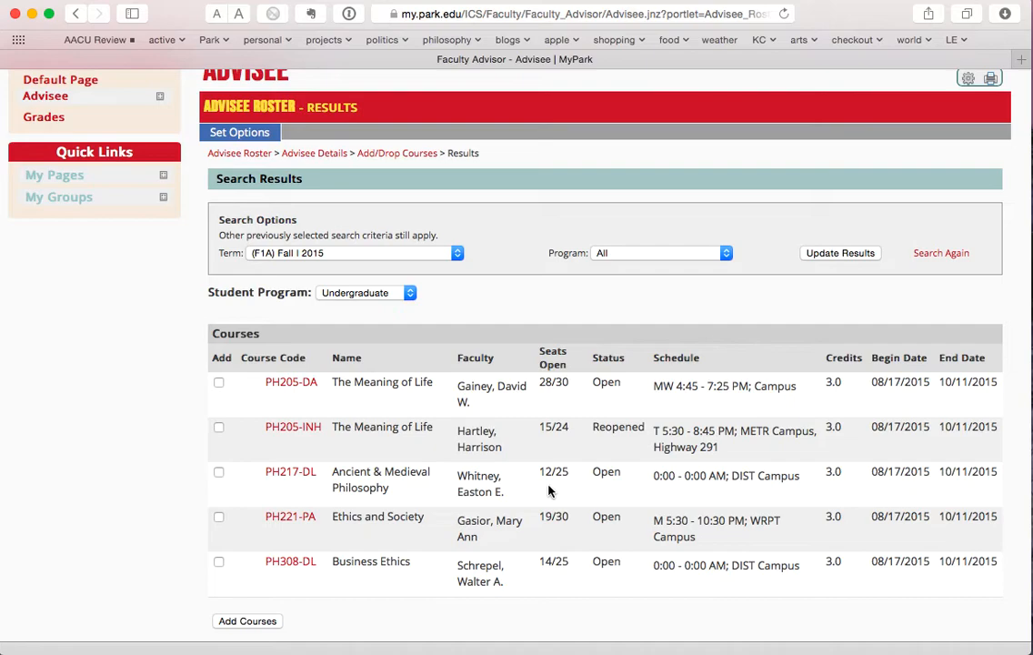
click(219, 473)
scroll(359, 556, down, 3)
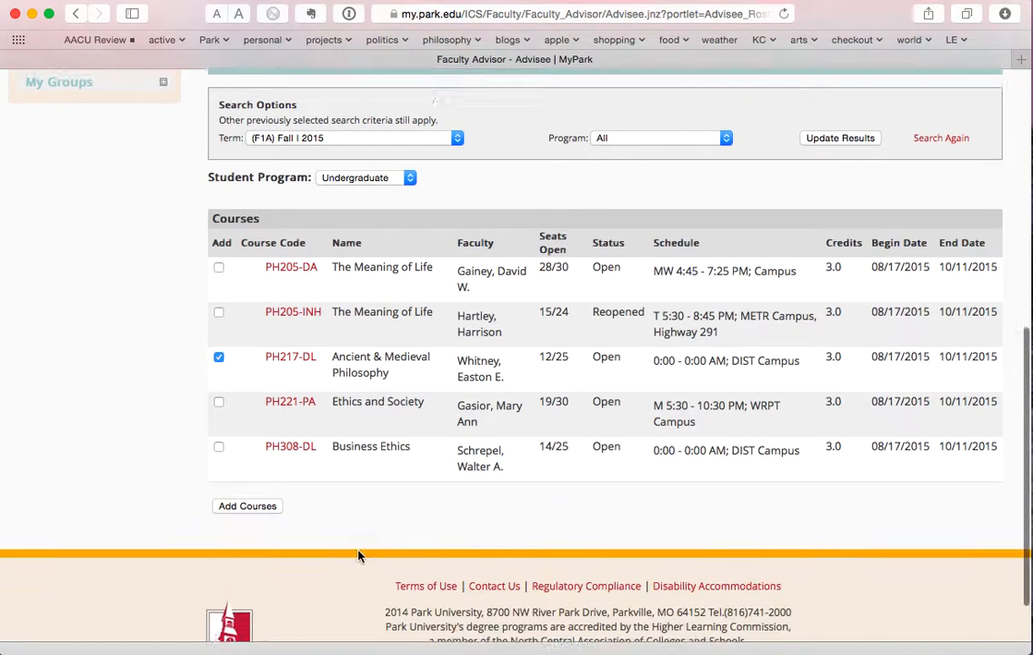
click(248, 485)
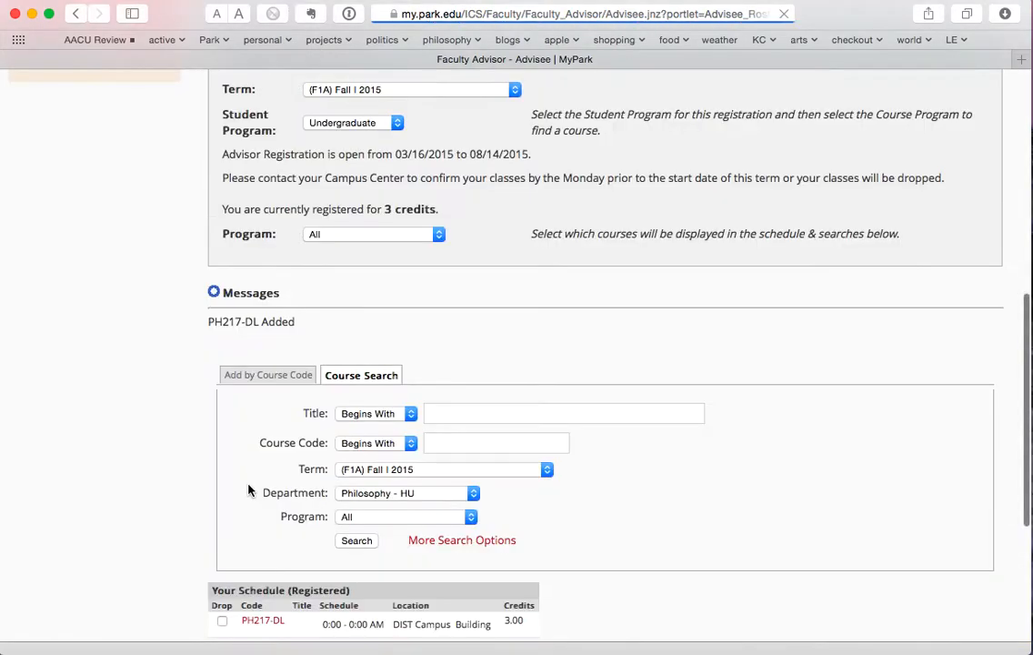
- Drop PH217-DL from the Fall I 2015 schedule, leaving 0 registered credits
scroll(553, 559, down, 4)
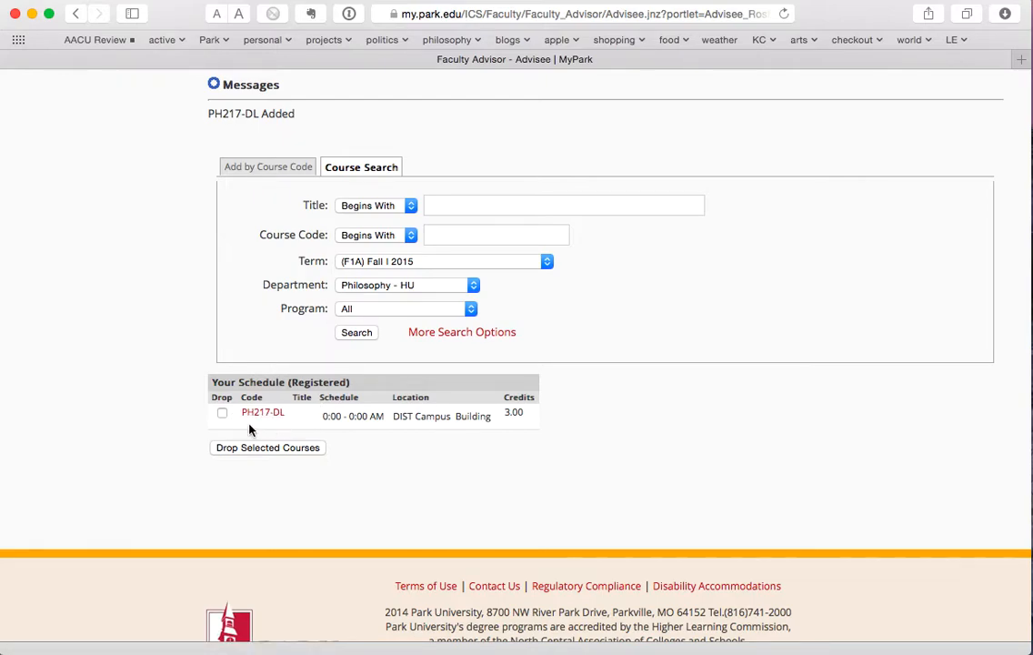
click(221, 414)
click(260, 451)
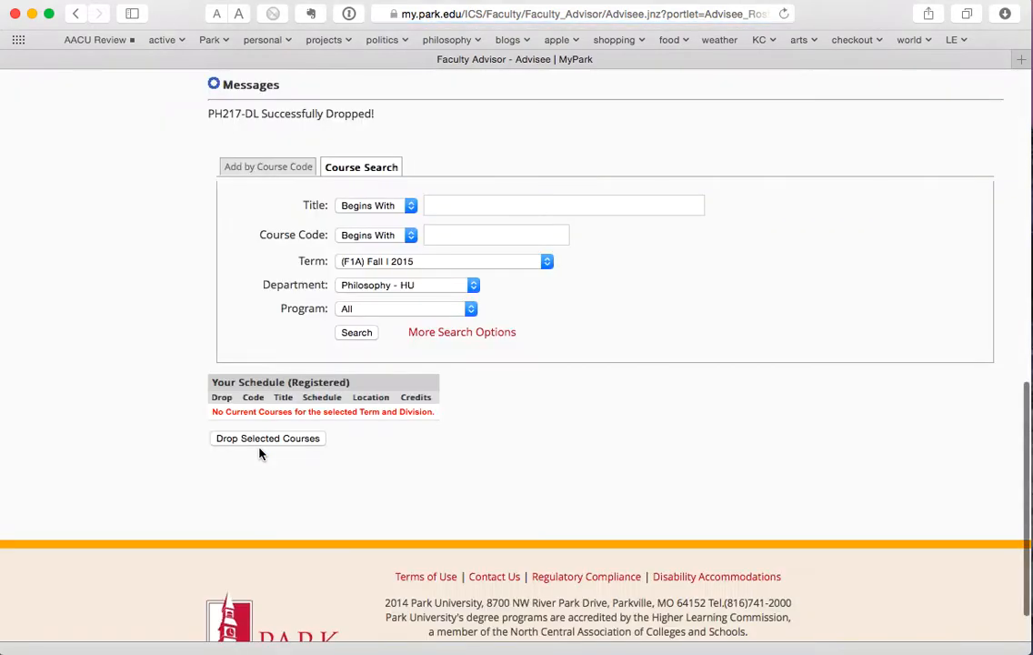
scroll(361, 391, up, 2)
scroll(362, 391, up, 1)
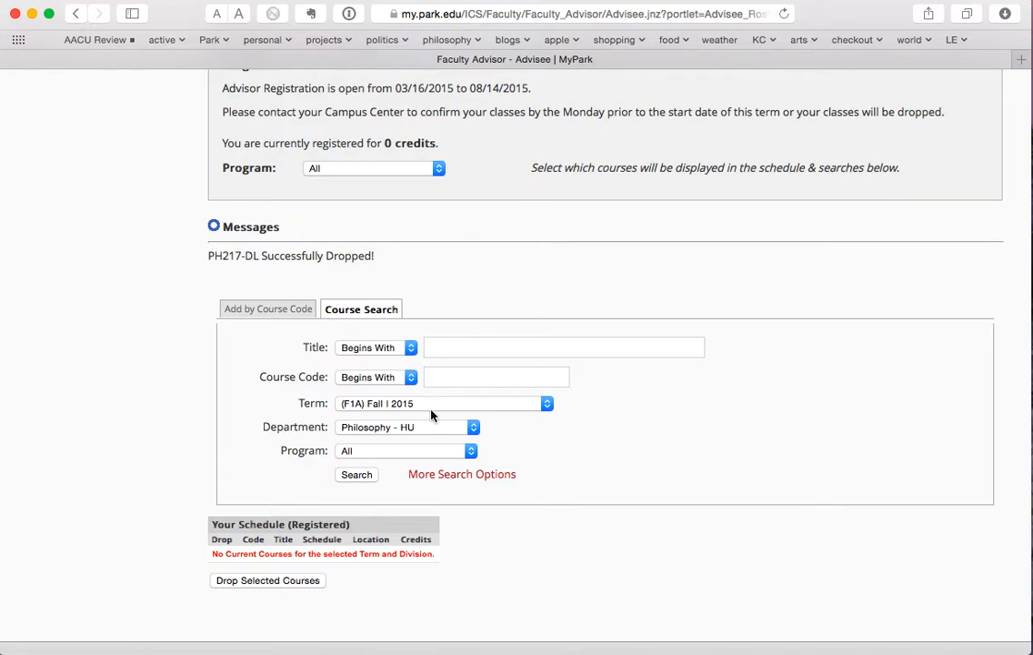
- Rerun the Philosophy course search to list the five Fall I 2015 courses again
click(357, 475)
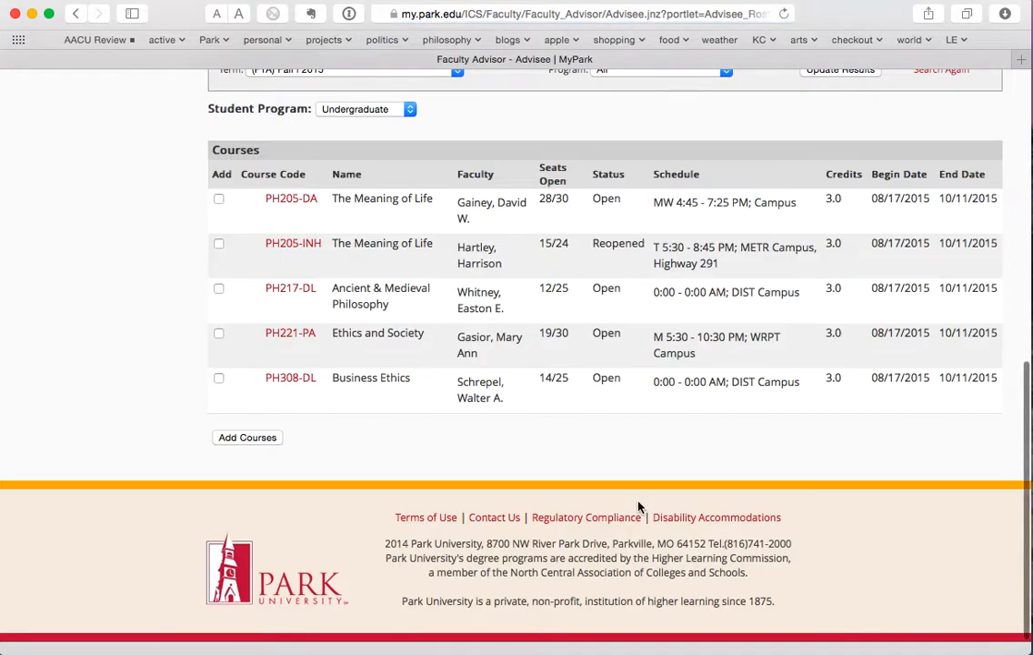
scroll(639, 506, up, 5)
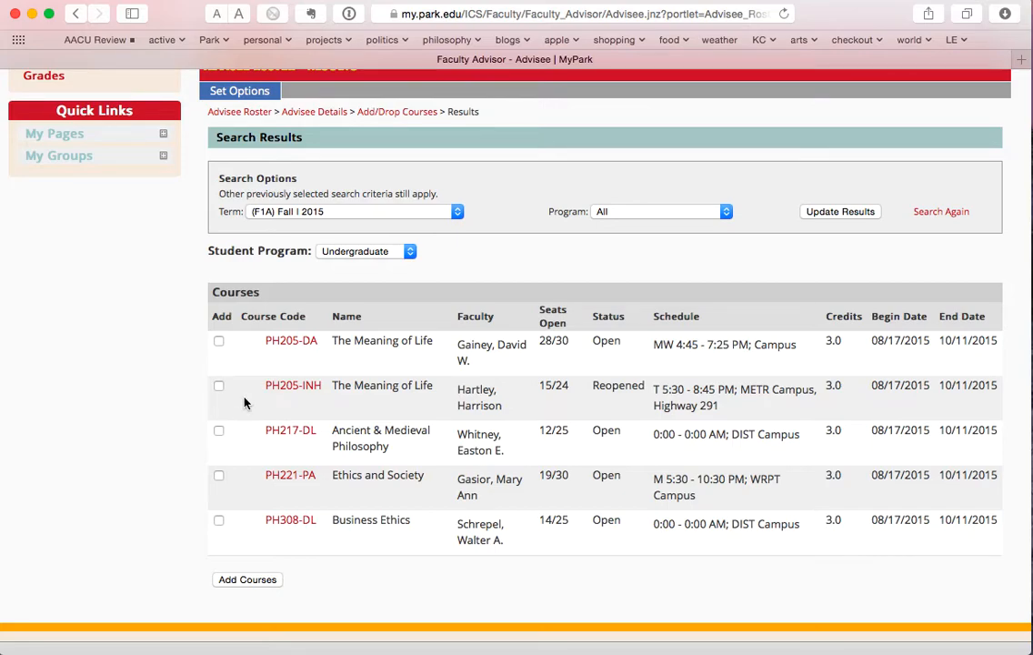
scroll(464, 340, up, 3)
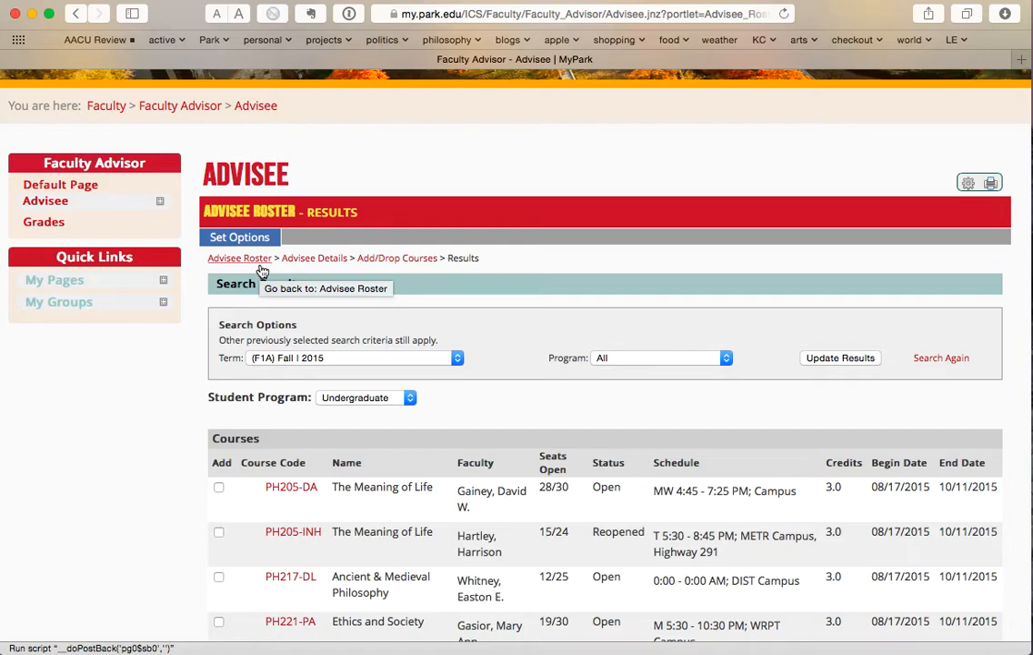
- Return to Advisee Details and open the Degree Audit showing Fitness & Wellness major and Geography minor Not Met
click(318, 262)
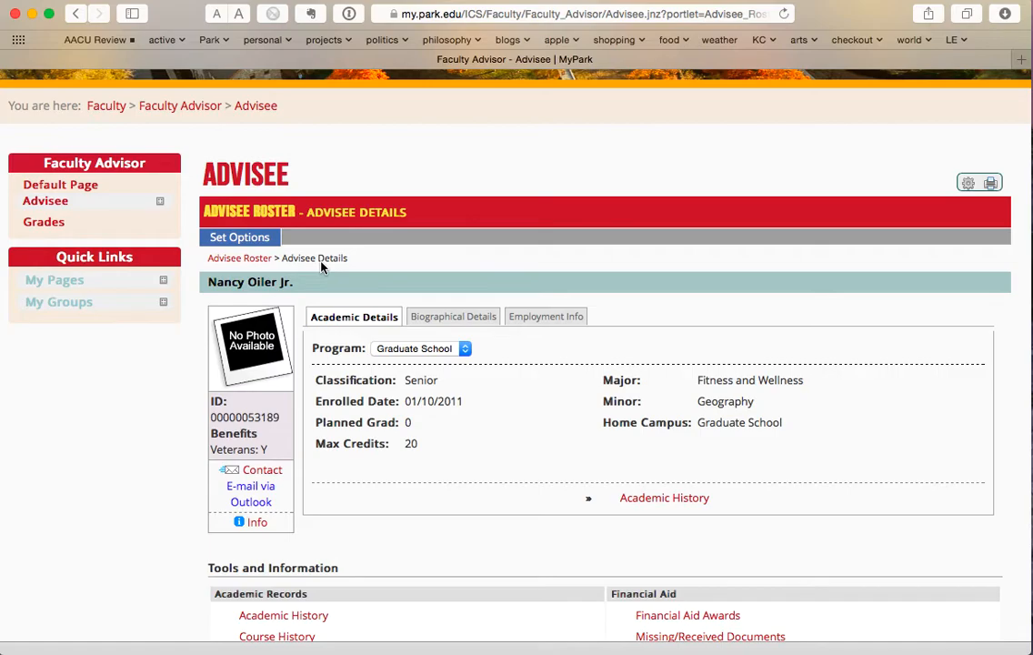
scroll(464, 427, down, 3)
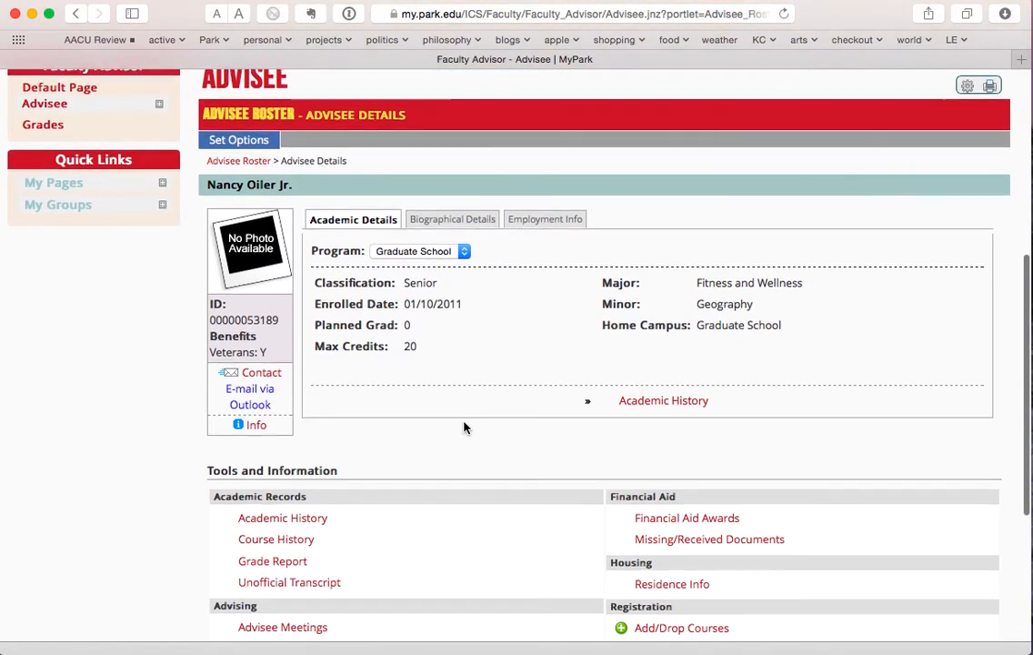
scroll(464, 427, down, 4)
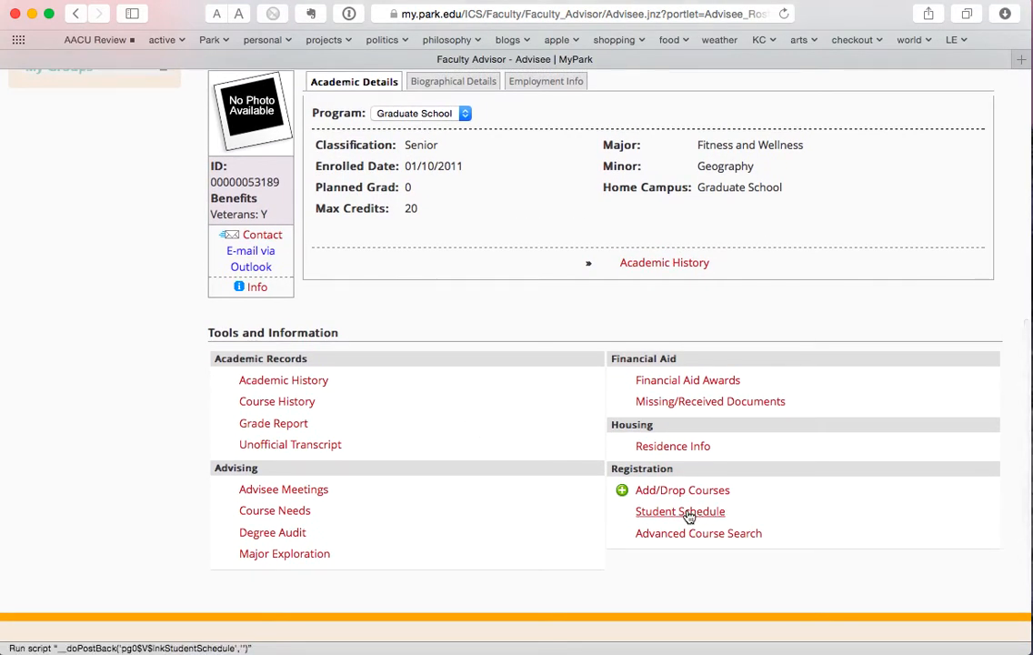
click(282, 535)
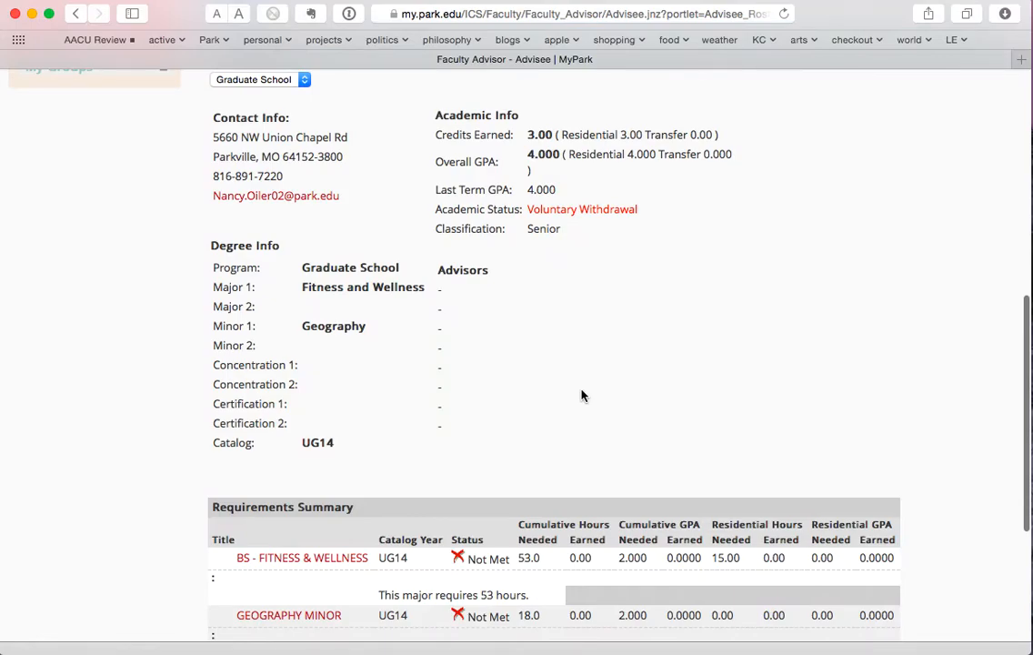
scroll(582, 395, down, 3)
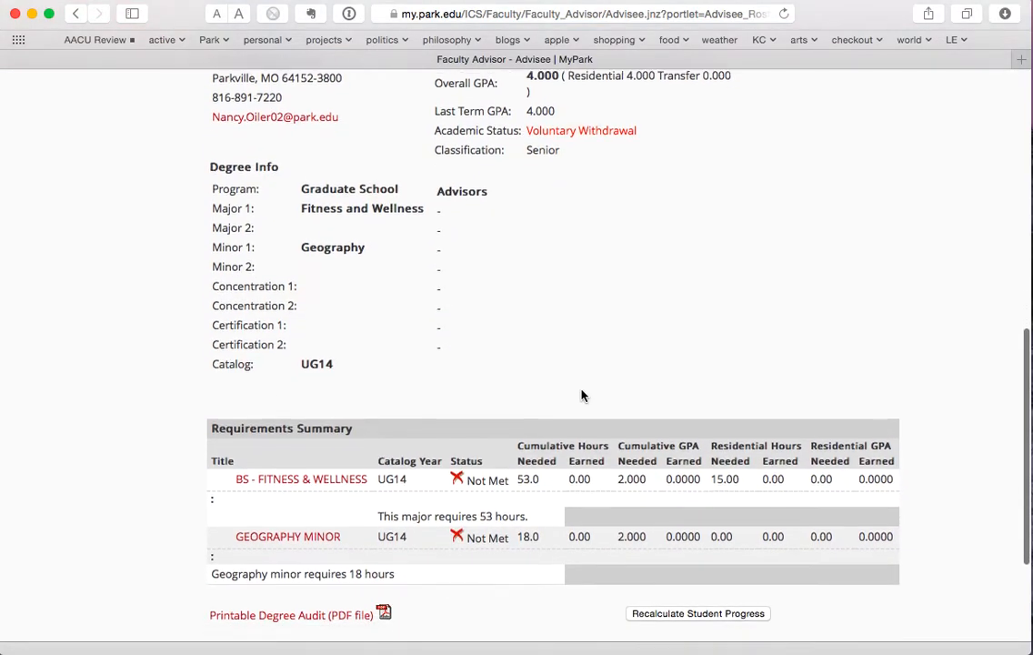
scroll(582, 395, down, 5)
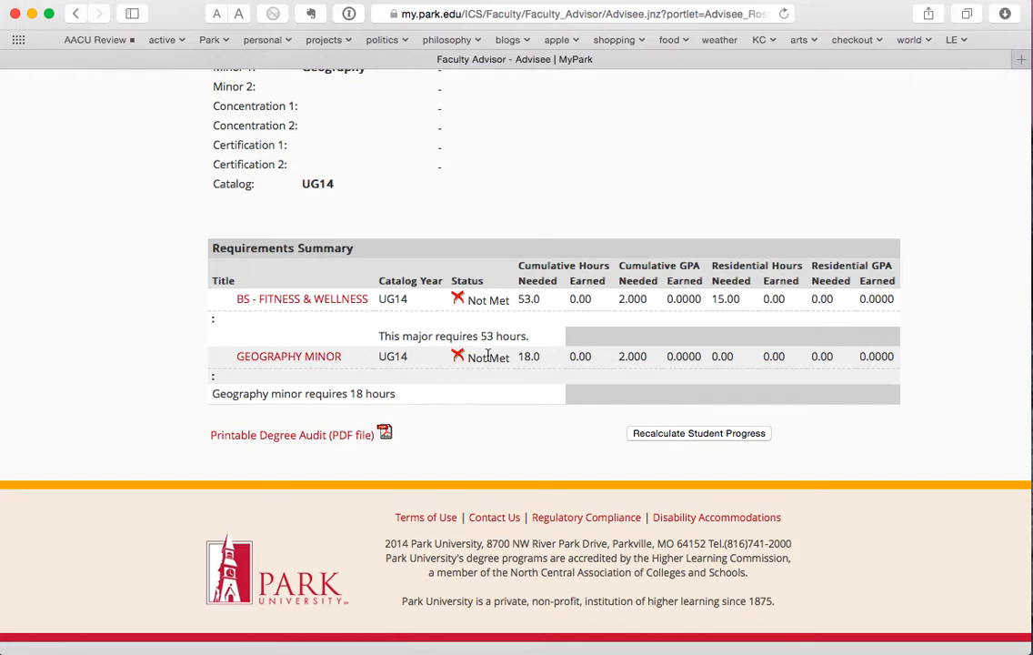
click(285, 360)
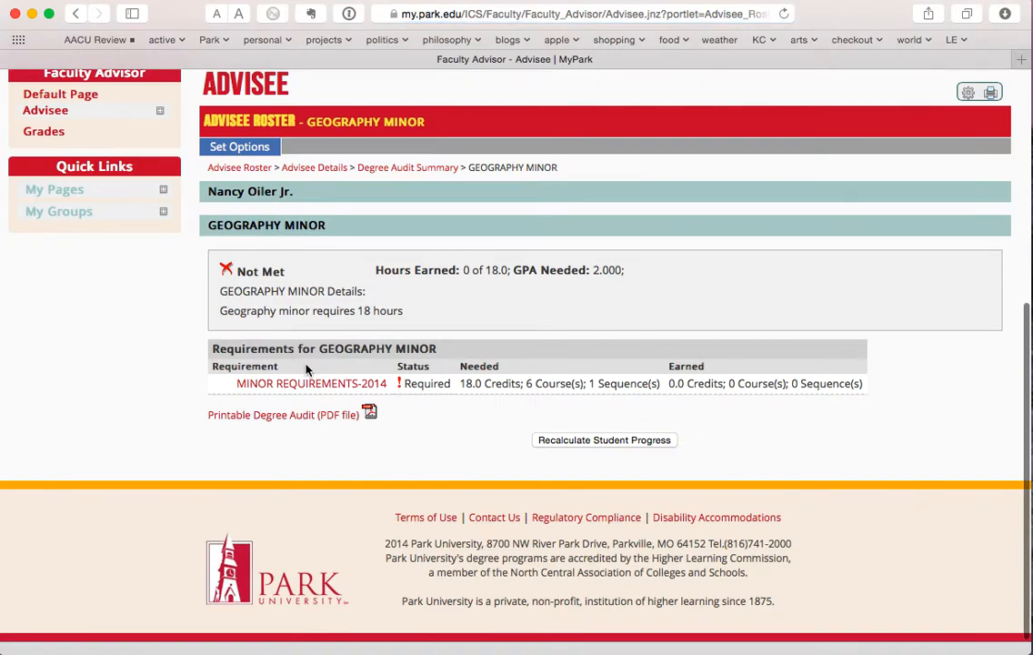
click(328, 384)
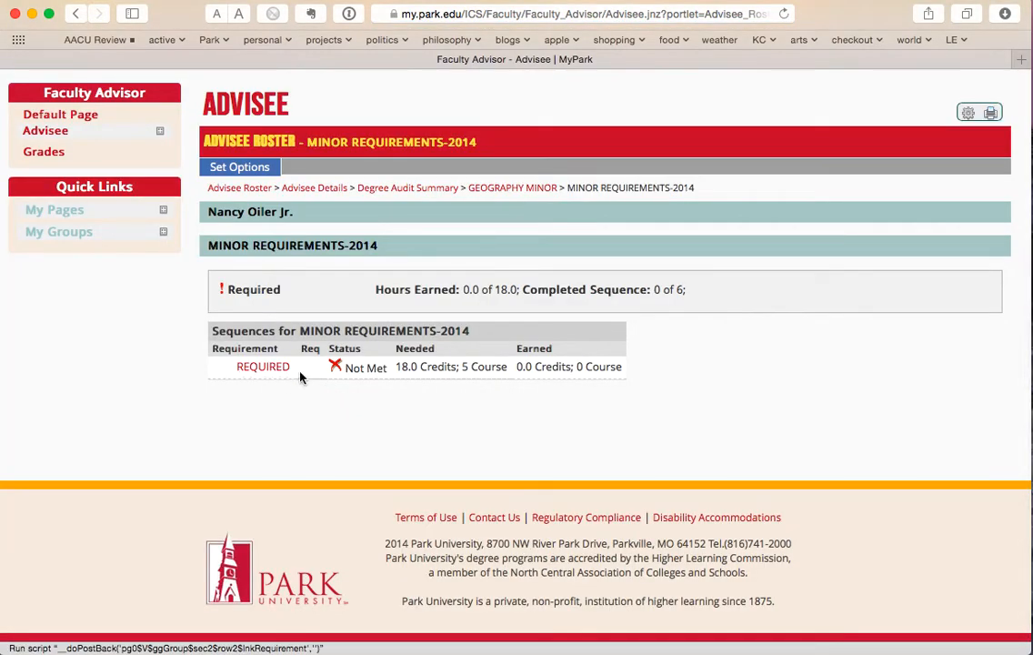
click(268, 371)
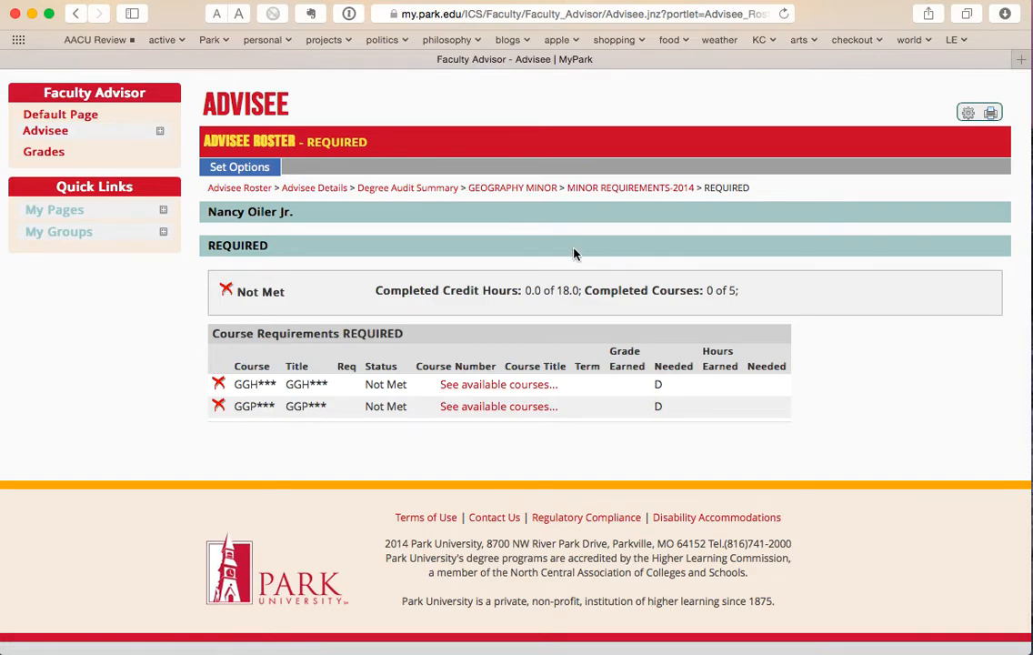
click(440, 190)
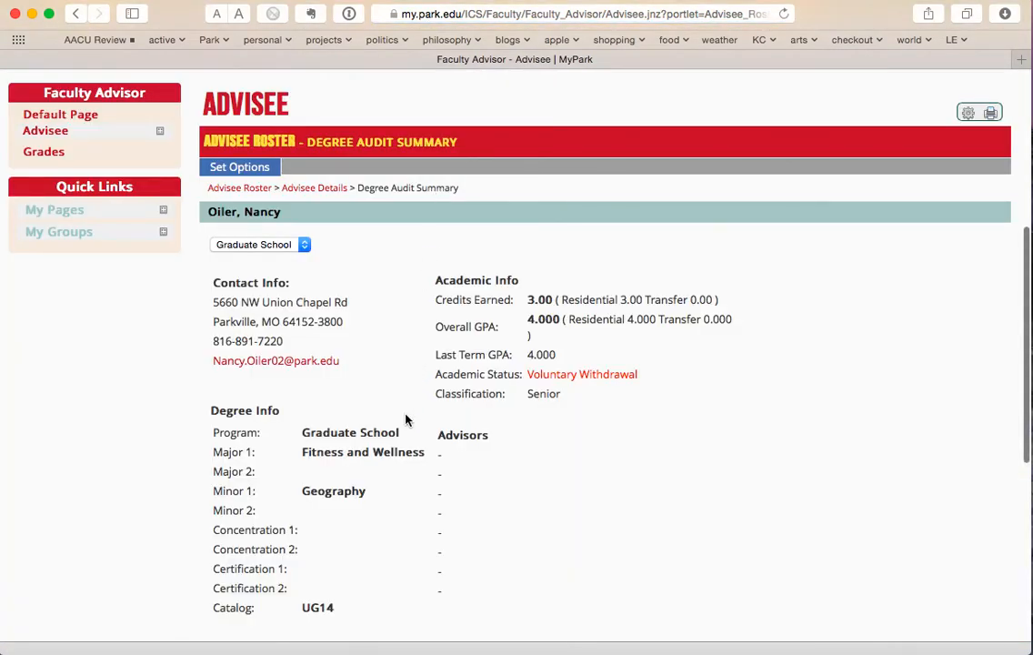
scroll(407, 420, down, 10)
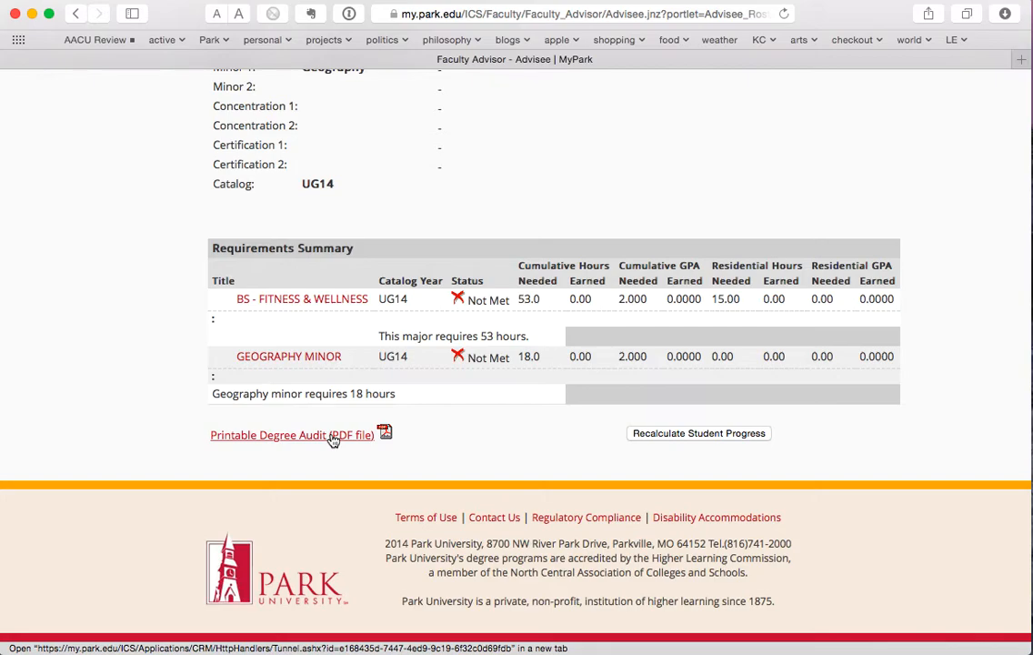
- Open the printable PDF degree audit in a new tab and scroll through the report
click(333, 437)
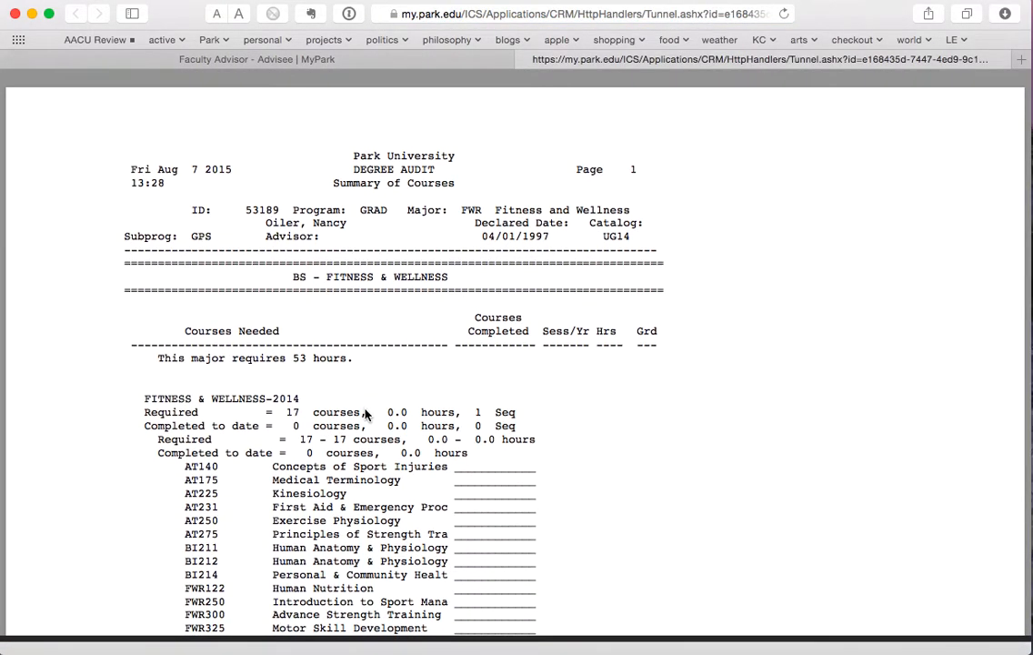
scroll(365, 410, down, 5)
scroll(364, 413, down, 3)
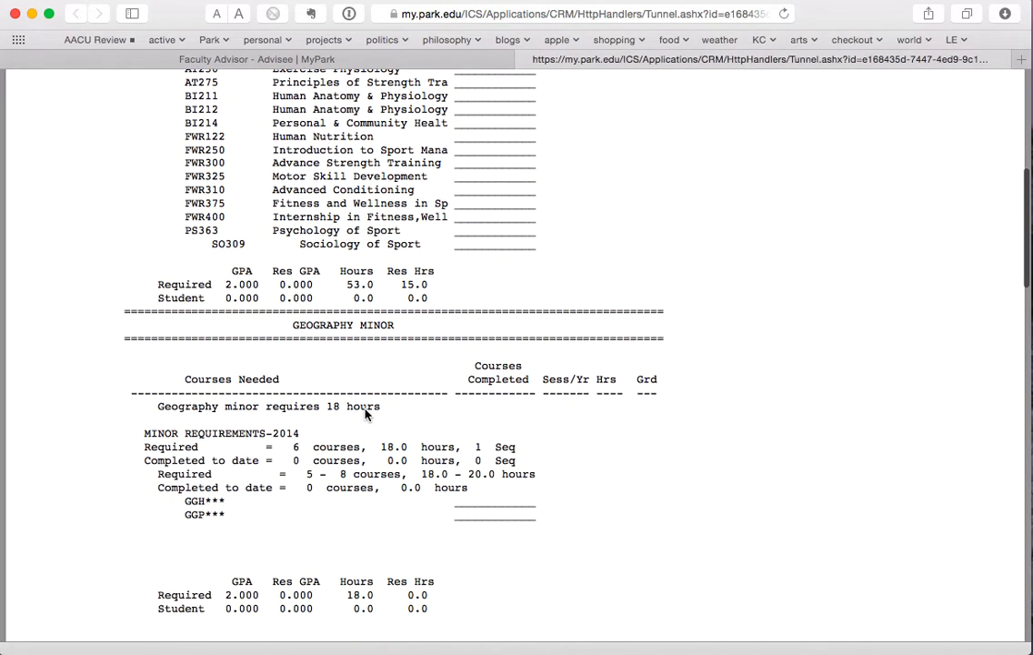
scroll(365, 414, down, 3)
scroll(365, 415, down, 7)
scroll(364, 415, down, 5)
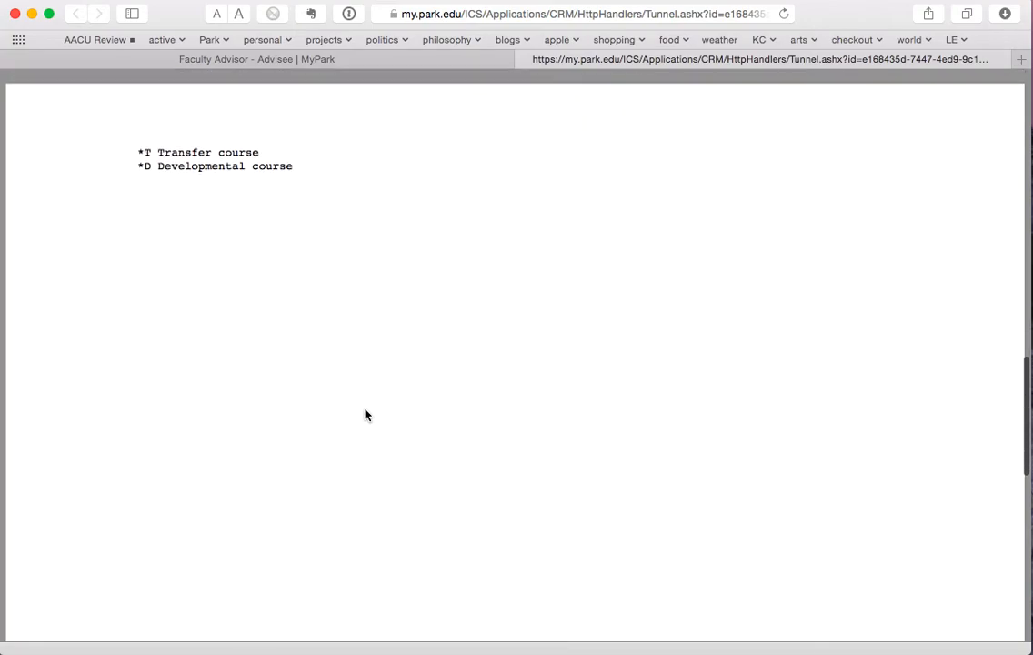
scroll(364, 415, up, 15)
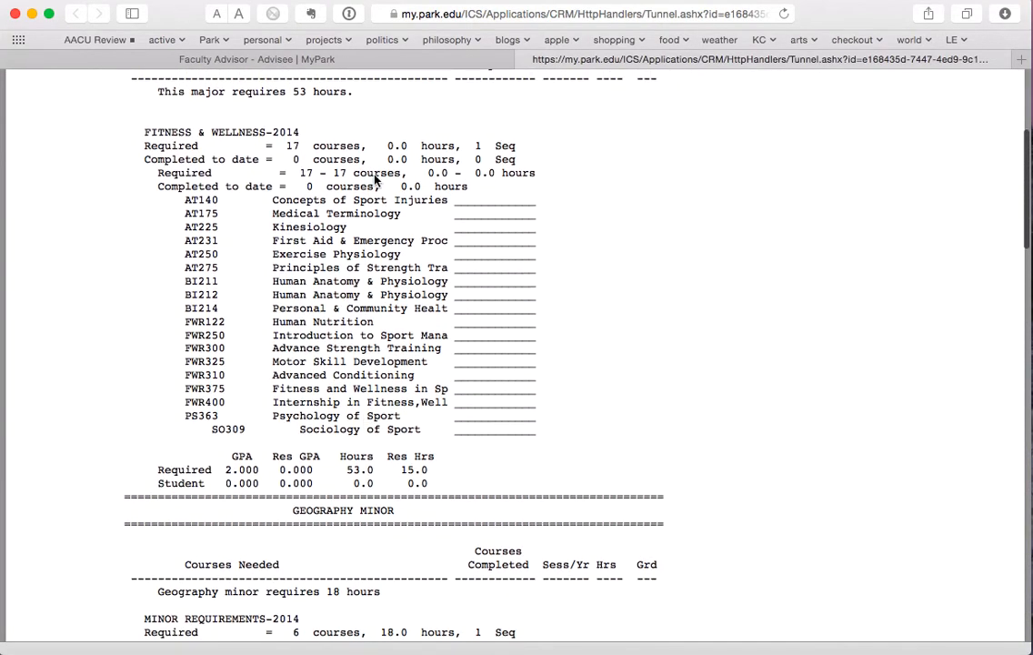
- Return to the Faculty Advisor - Advisee tab with the Degree Audit Summary
click(336, 60)
scroll(415, 219, up, 15)
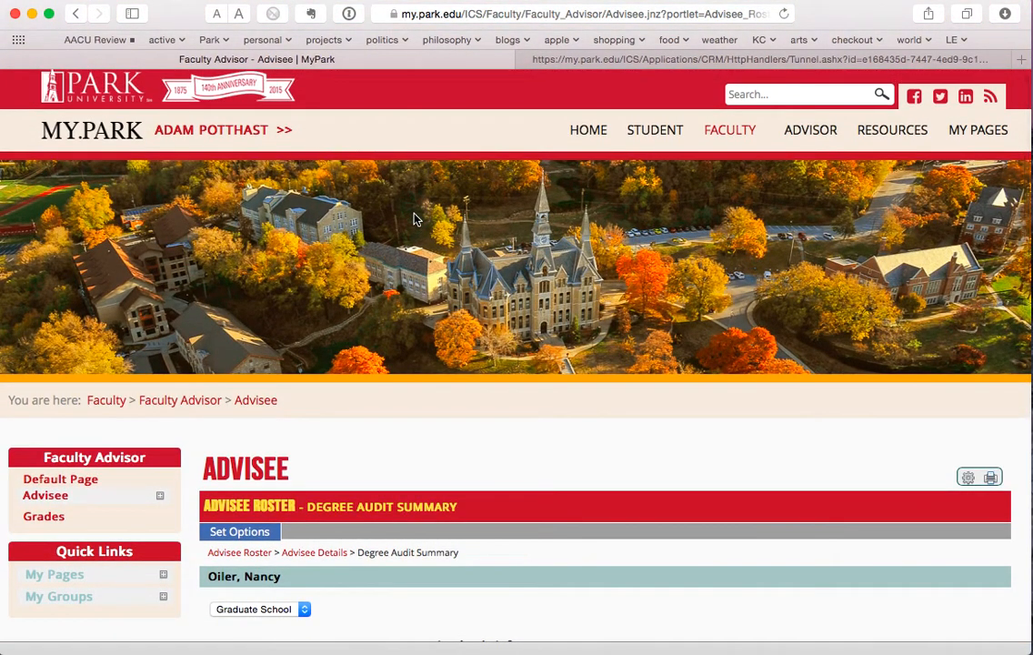
scroll(414, 219, up, 1)
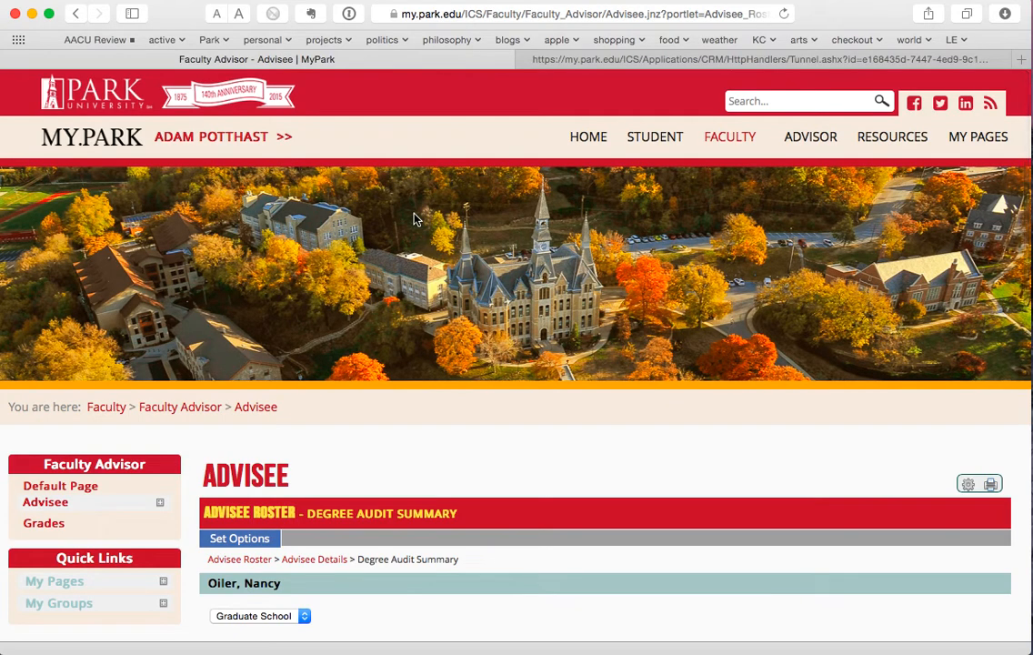